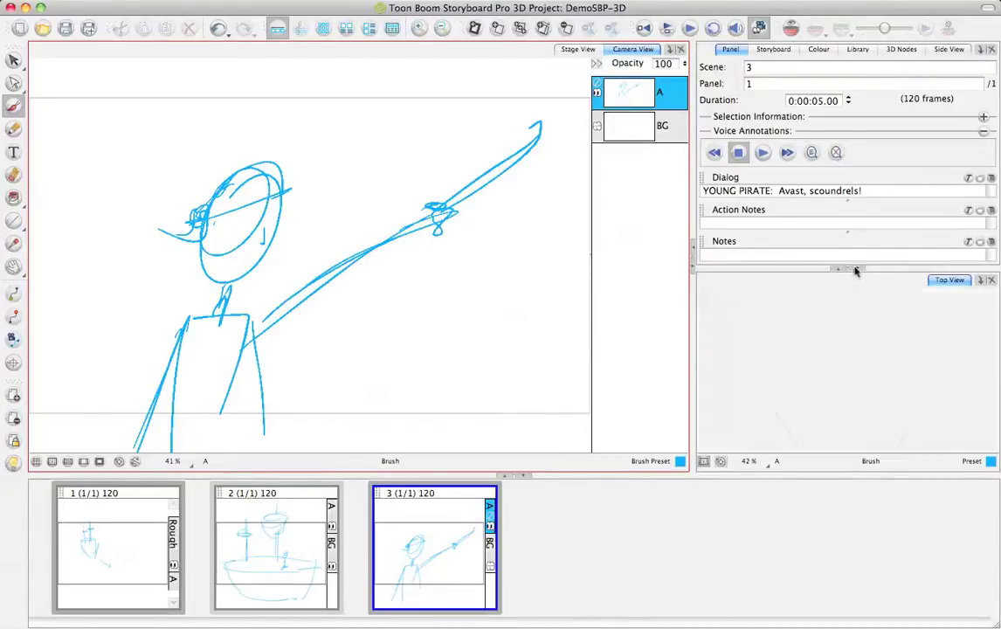
- Expand the Panel view area over the Top View and add the Tool Properties view to it
drag(858, 269, 858, 470)
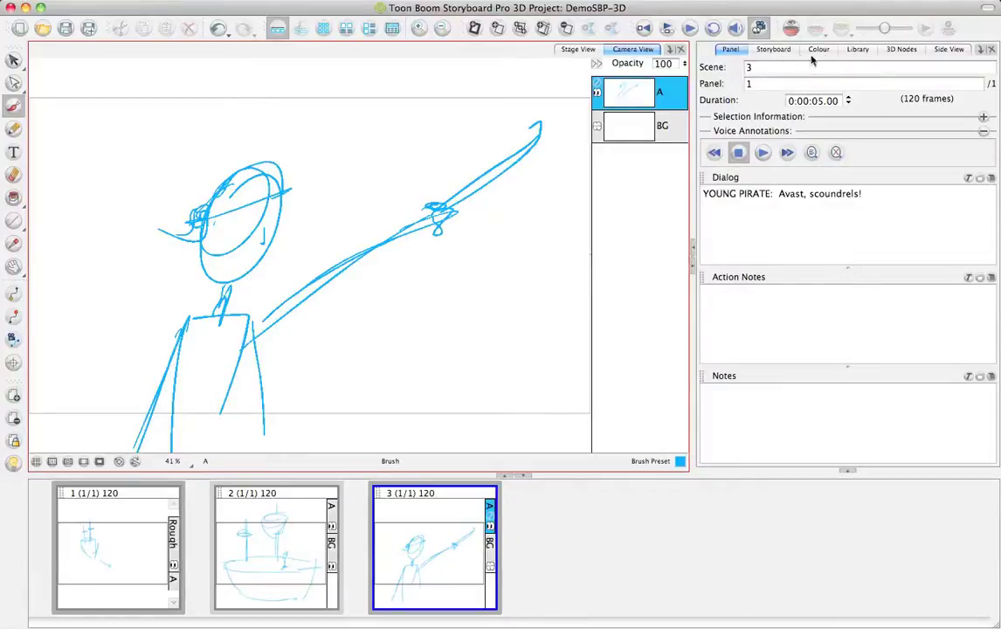
click(981, 49)
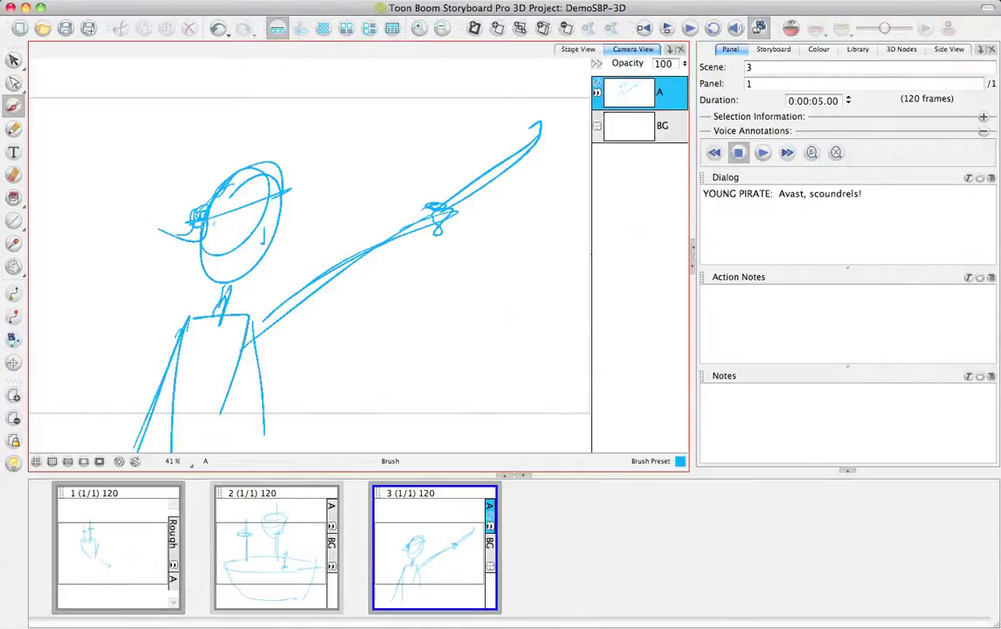
click(925, 308)
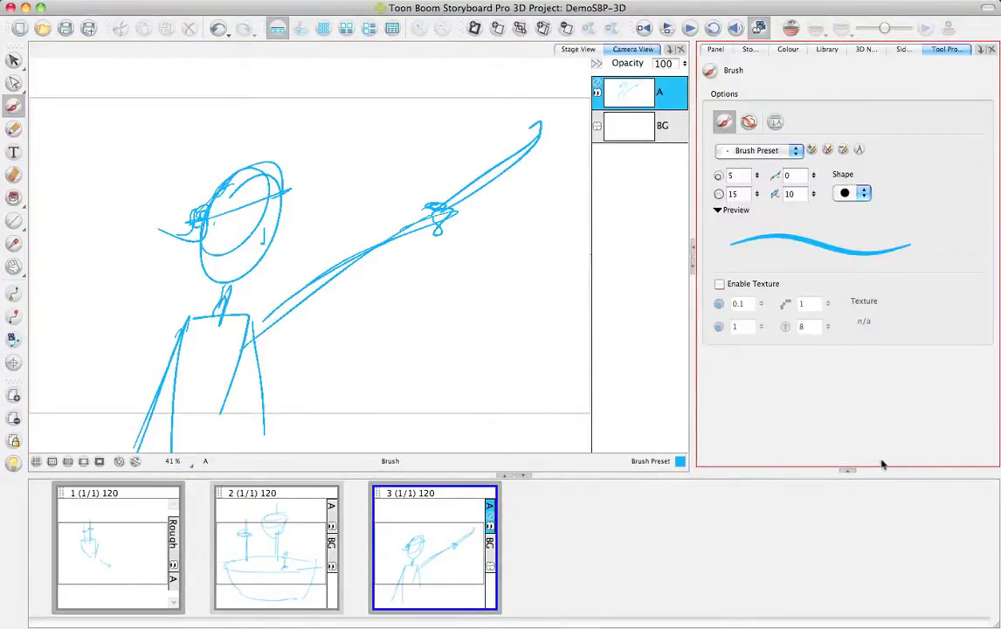
- Restore the Top View area, dock the Colour view beside it, and show the brush's Tool Properties above
click(853, 475)
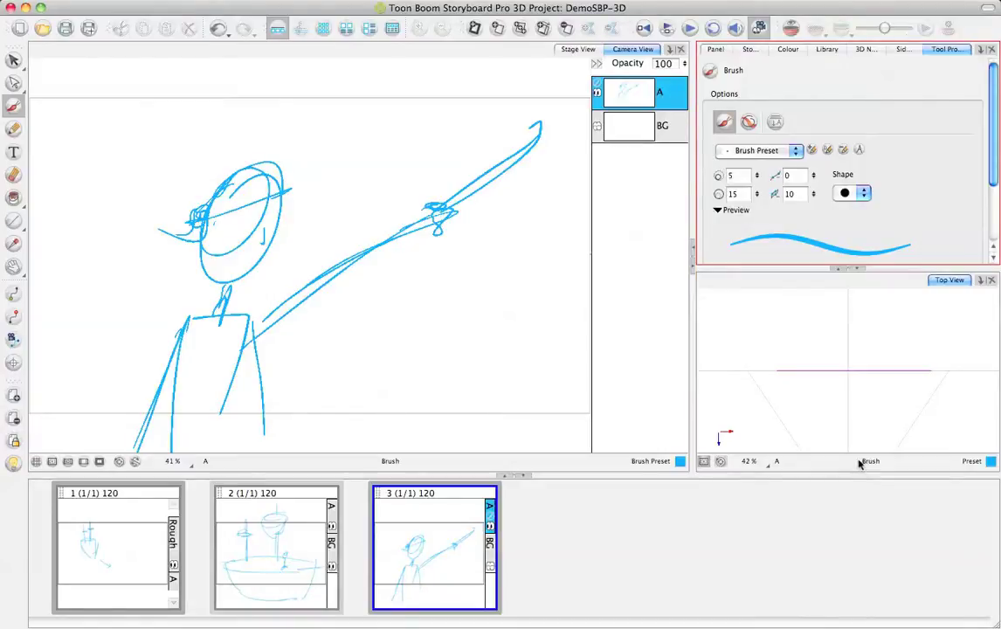
click(981, 279)
click(913, 390)
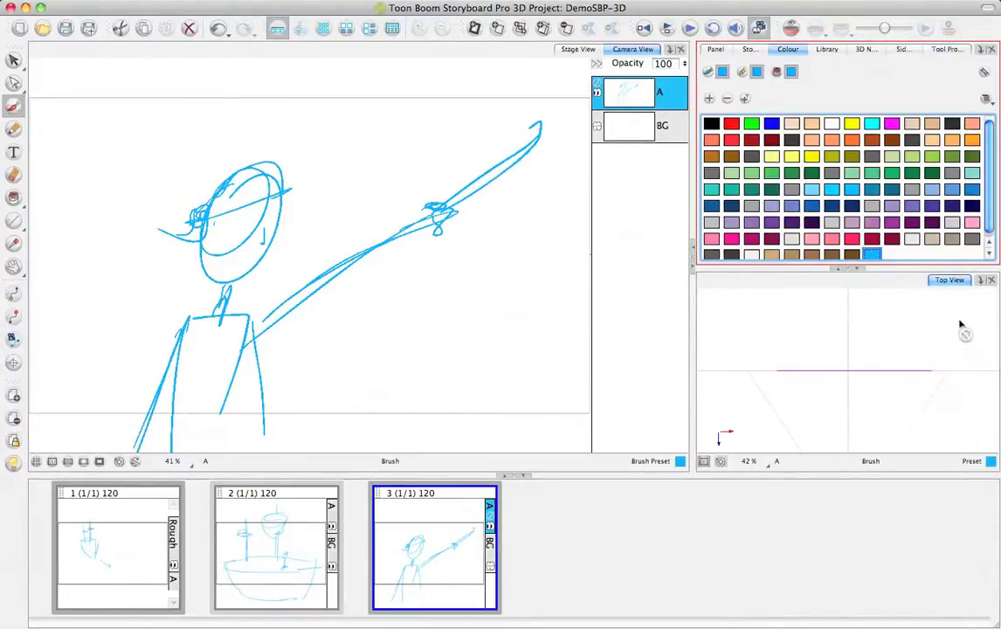
drag(788, 50, 964, 343)
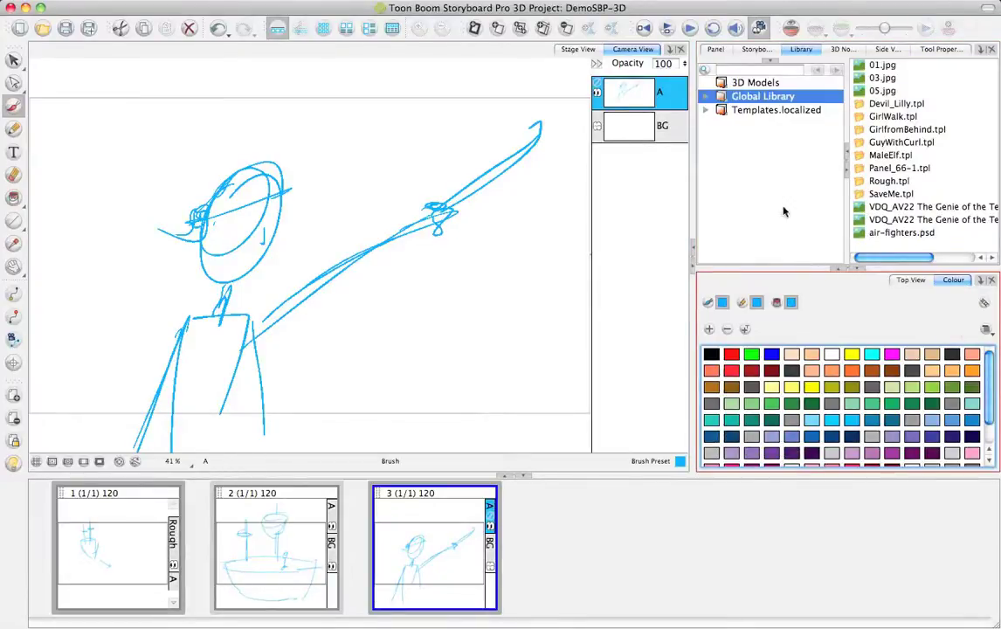
click(944, 49)
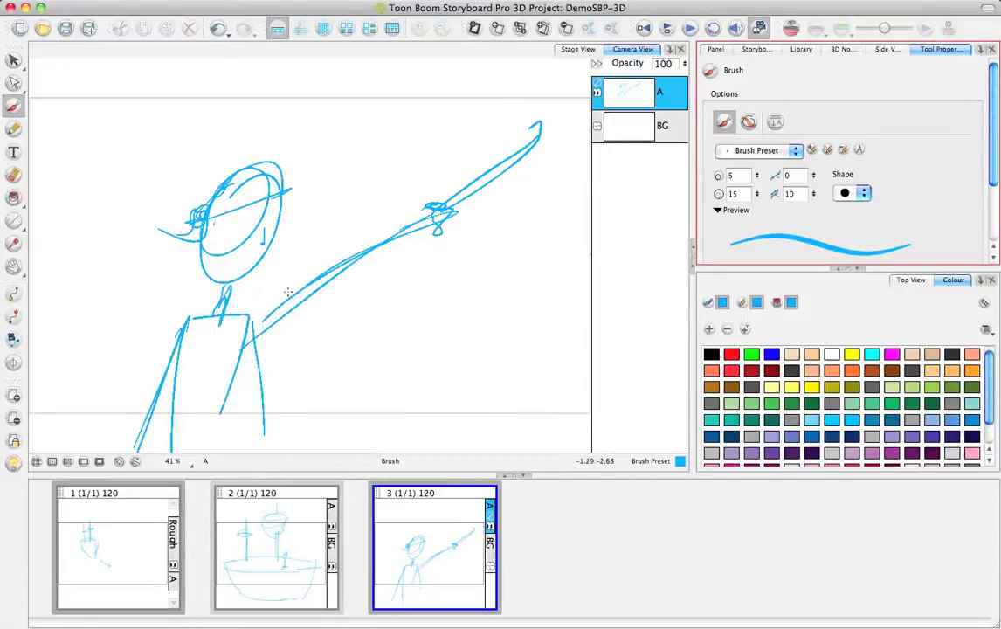
- Sketch the eyebrows and eyes on the pirate's head in scene 3 with the blue brush
key(space)
drag(255, 291, 268, 284)
key(2)
key(2)
key(space)
drag(215, 210, 414, 278)
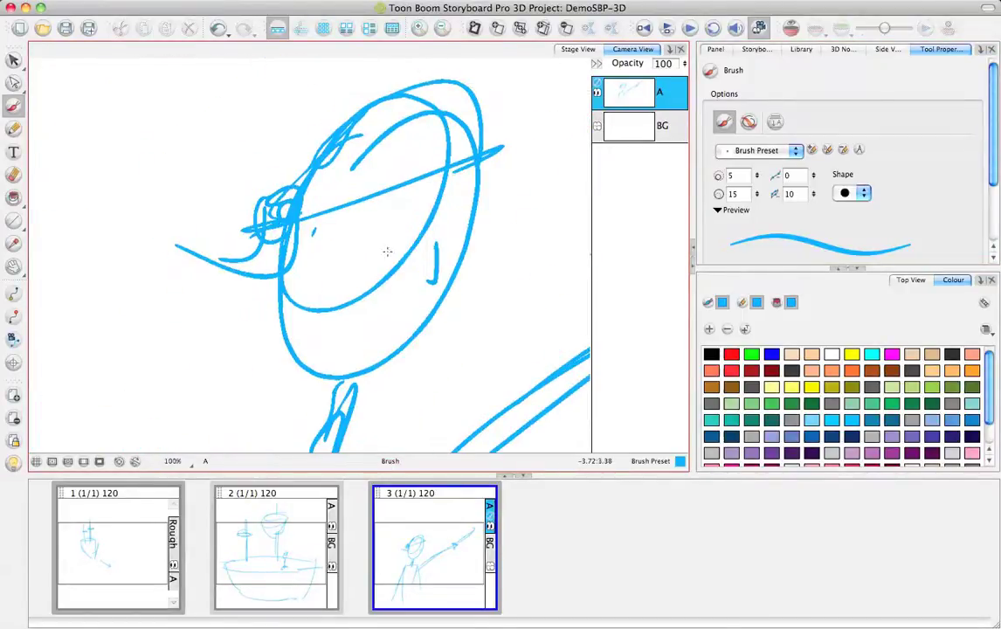
drag(325, 264, 467, 212)
mouse_move(350, 282)
mouse_down()
mouse_move(395, 264)
mouse_move(366, 305)
mouse_up()
mouse_move(437, 249)
mouse_down()
mouse_move(457, 242)
mouse_move(444, 284)
mouse_up()
- Sketch the pirate's jaw line, nose and open mouth on layer A with the blue brush
mouse_move(473, 218)
mouse_down()
mouse_move(463, 243)
mouse_move(448, 318)
mouse_move(406, 379)
mouse_up()
mouse_move(278, 278)
mouse_down()
mouse_move(282, 322)
mouse_move(396, 395)
mouse_up()
drag(434, 252, 433, 285)
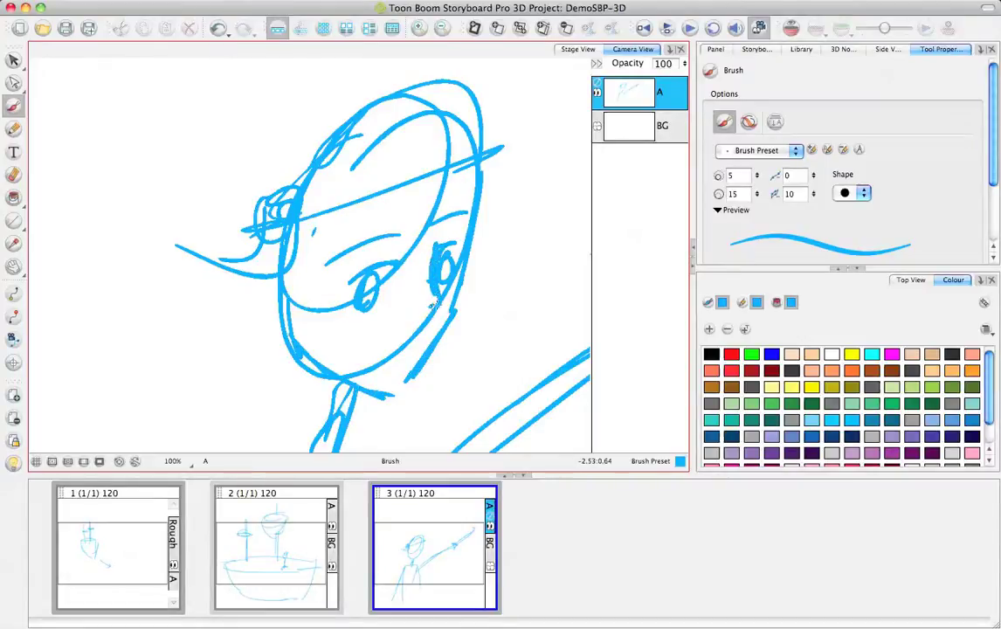
mouse_move(364, 367)
mouse_down()
mouse_move(417, 335)
mouse_move(395, 351)
mouse_move(413, 375)
mouse_up()
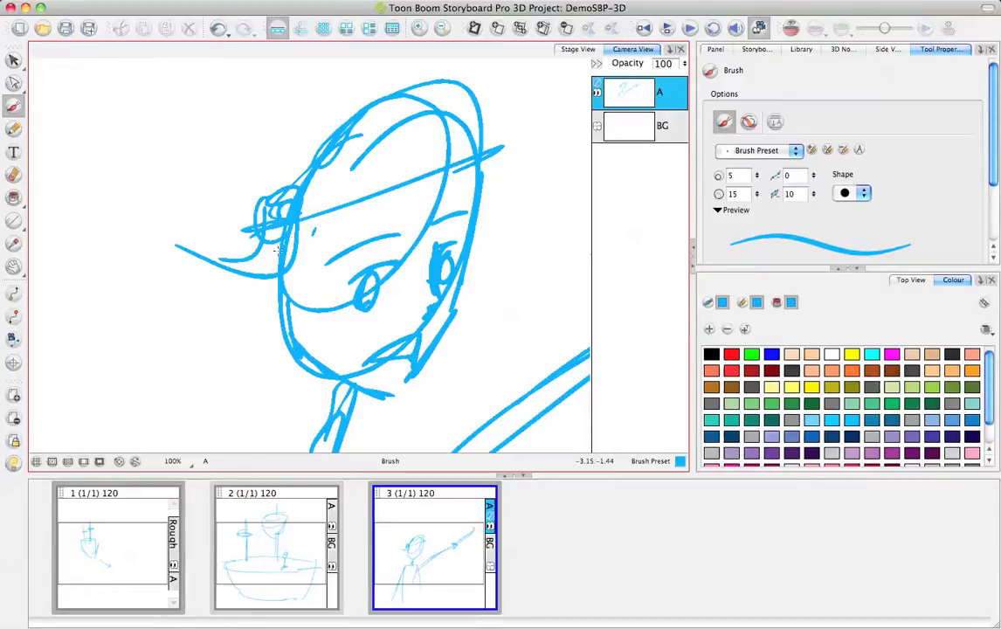
- Sketch an ear on each side of the pirate's head in blue
drag(284, 278, 296, 348)
drag(472, 254, 465, 291)
scroll(330, 285, down, 3)
drag(316, 262, 293, 332)
drag(346, 267, 333, 320)
drag(465, 254, 406, 333)
drag(342, 234, 341, 285)
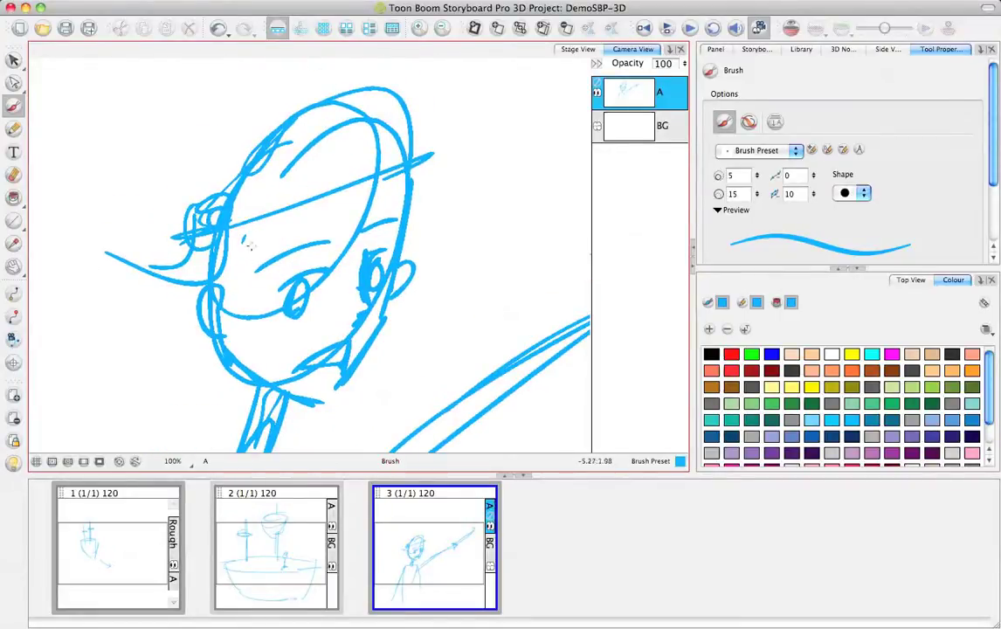
- Sketch hair strands under the bandana and along both sides of the face in blue
drag(241, 206, 219, 303)
mouse_move(378, 177)
mouse_down()
mouse_move(391, 208)
mouse_move(404, 232)
mouse_up()
drag(413, 186, 416, 259)
drag(223, 372, 242, 396)
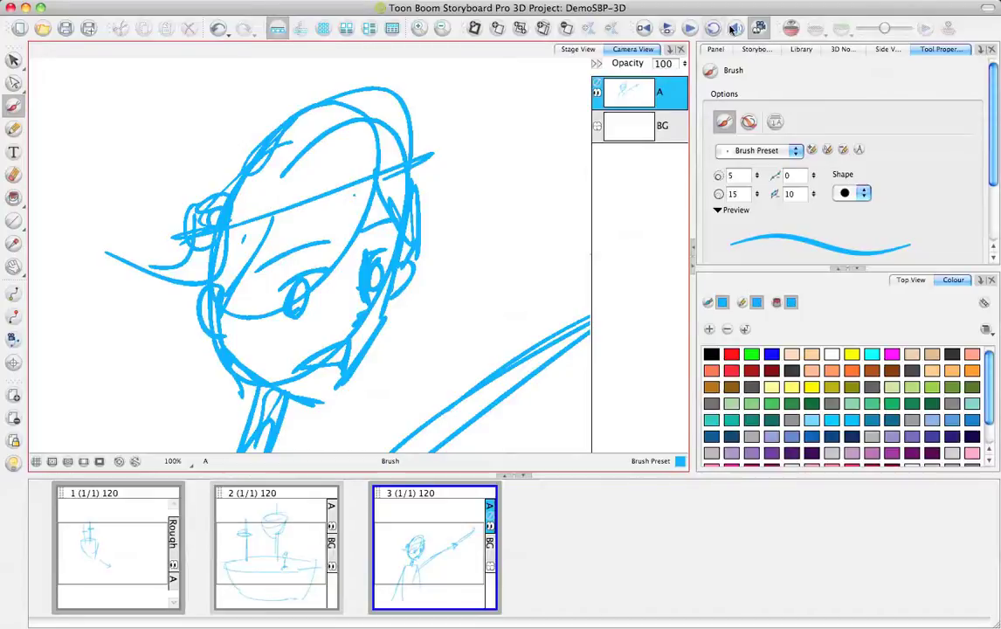
- Display the Brush Preset toolbar and choose the black brush preset with a maximum size of 12
right_click(782, 39)
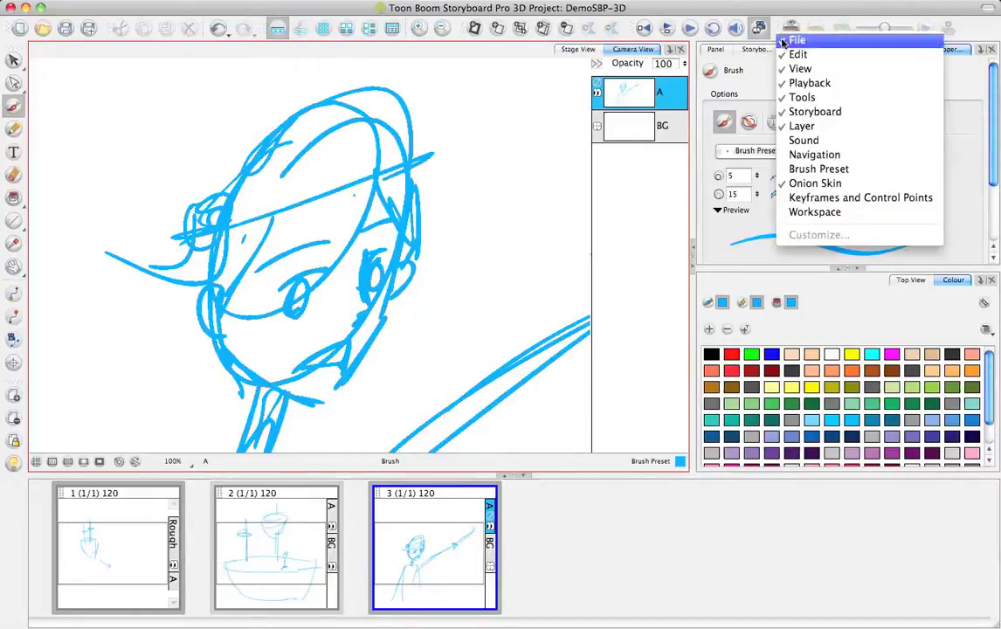
click(825, 172)
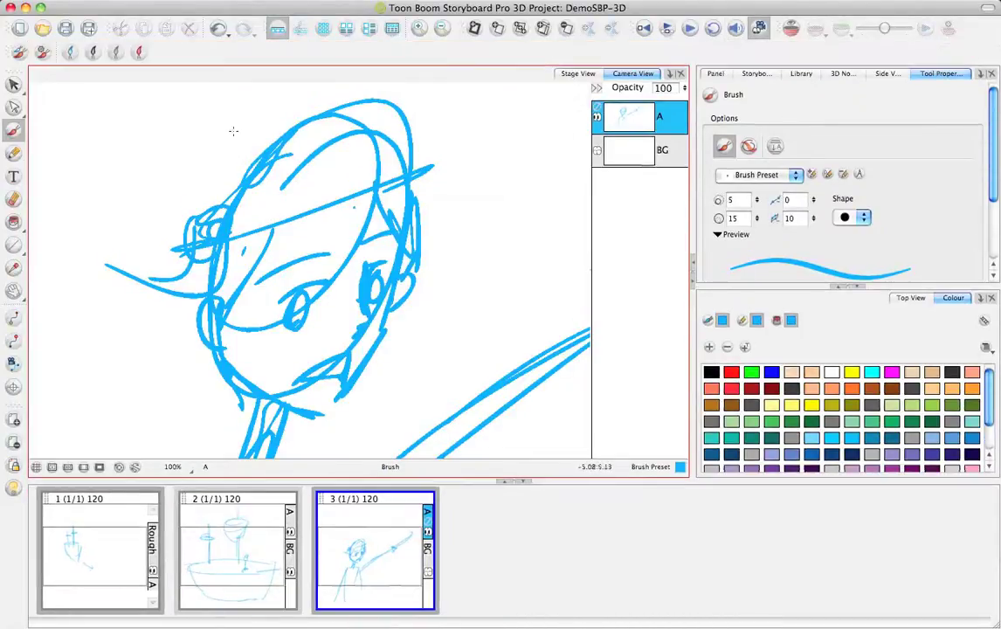
click(92, 51)
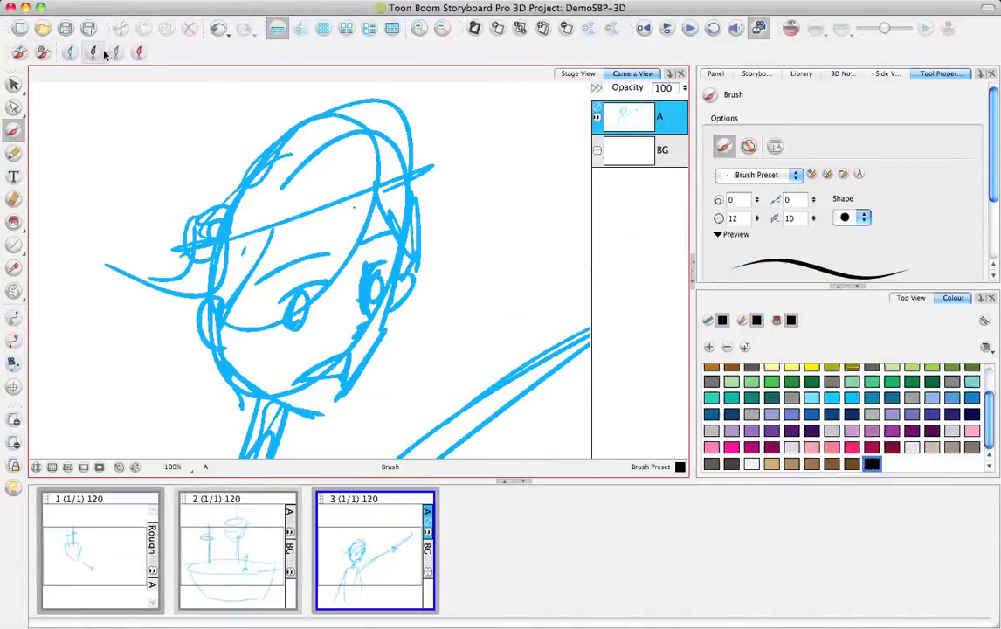
- Try to ink the nose on layer A with a black brush stroke, and undo the stroke
drag(406, 294, 400, 235)
mouse_move(359, 206)
mouse_down()
mouse_move(361, 254)
mouse_move(347, 280)
mouse_up()
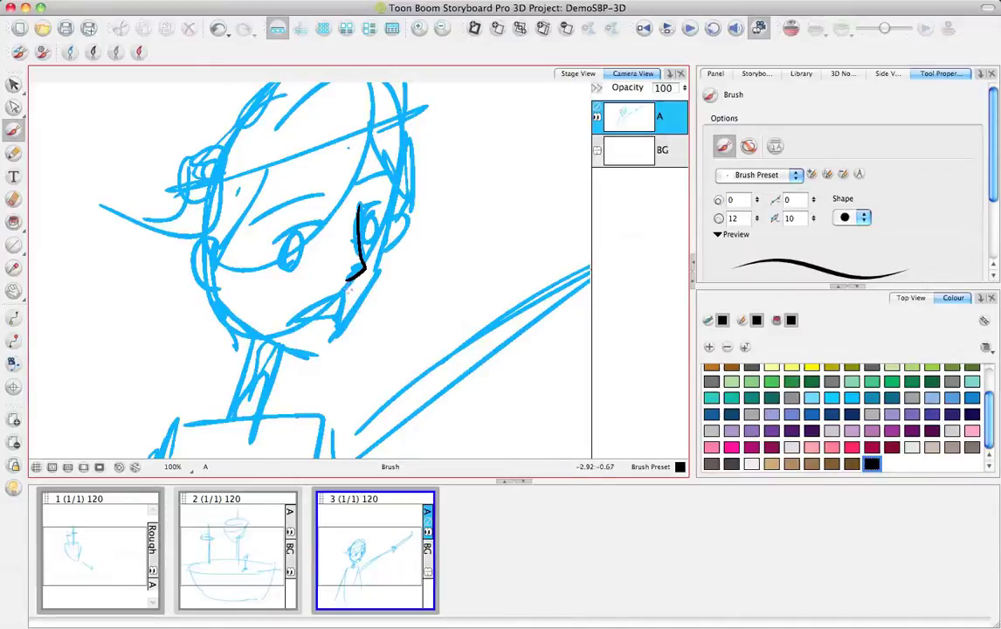
key(ctrl+z)
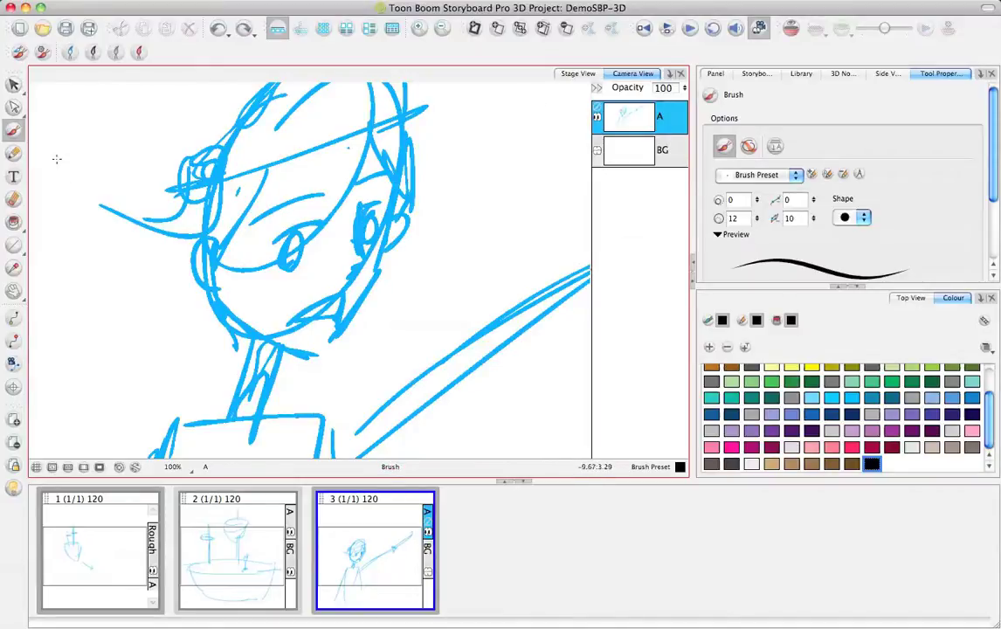
- Add a new layer above layer A and trace the nose on it with the black Pencil tool
click(13, 152)
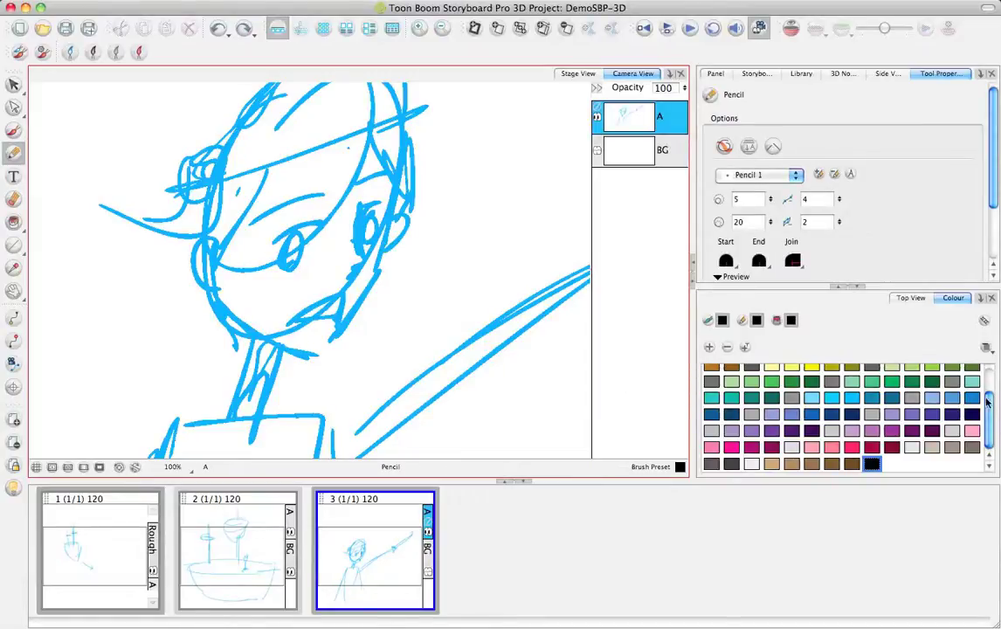
mouse_move(991, 409)
mouse_down()
mouse_move(990, 398)
mouse_move(991, 410)
mouse_up()
key(space)
mouse_move(365, 310)
mouse_down()
mouse_move(351, 286)
mouse_move(310, 283)
mouse_move(329, 278)
mouse_up()
key(space)
key(2)
key(space)
drag(344, 323, 354, 368)
right_click(640, 114)
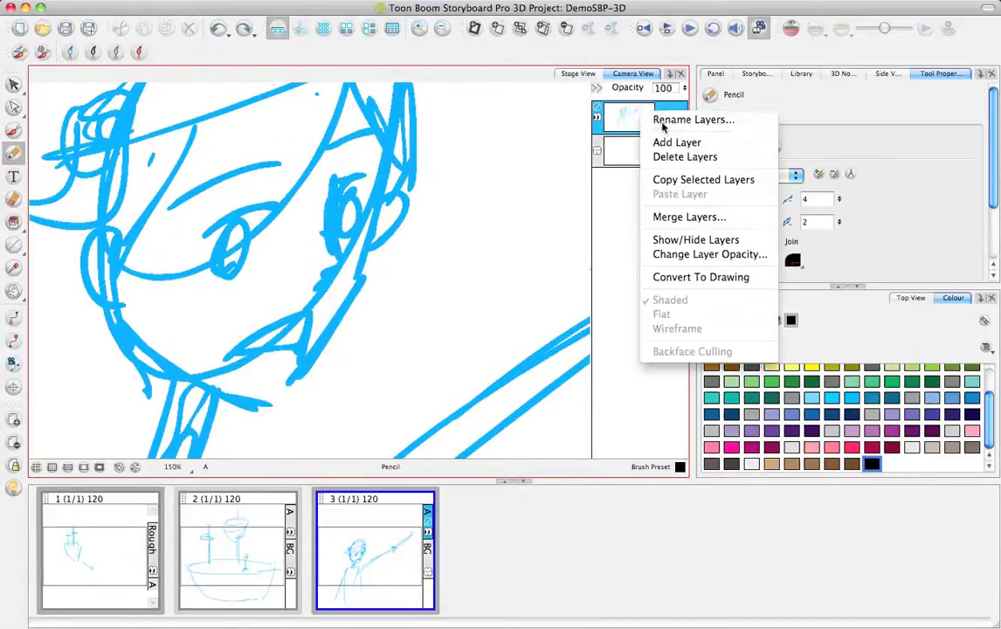
click(681, 140)
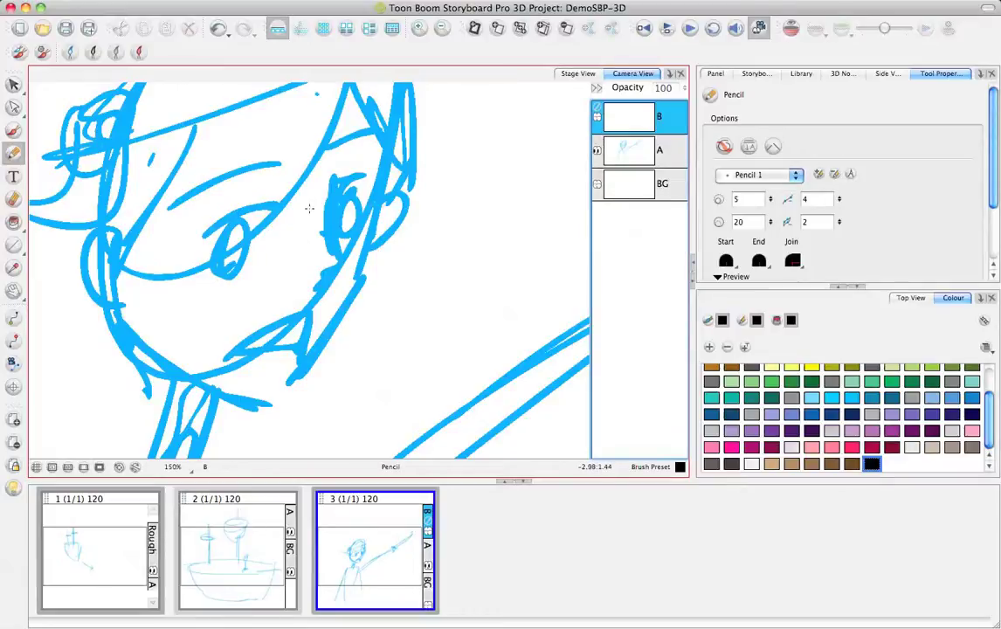
mouse_move(326, 175)
mouse_down()
mouse_move(329, 234)
mouse_move(349, 269)
mouse_move(306, 297)
mouse_up()
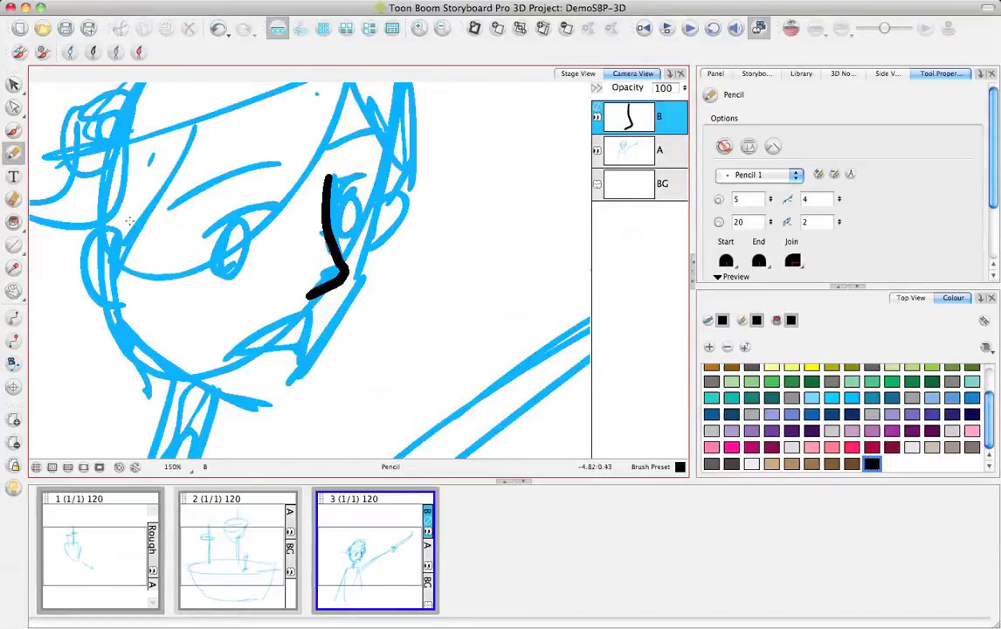
- Select the black nose line with the Contour Editor and pick its centre-line point just above the bend
click(13, 105)
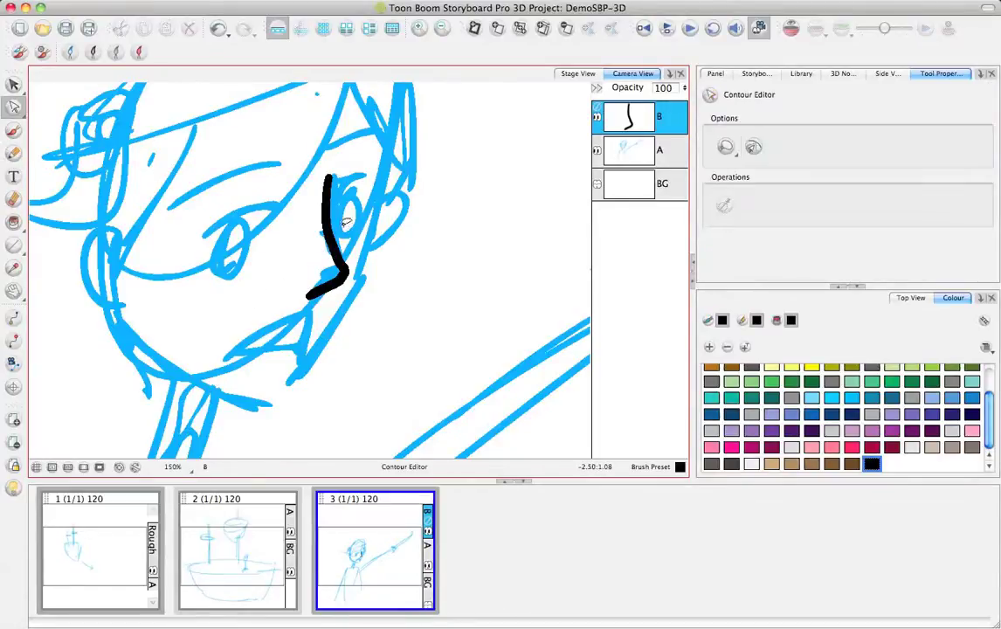
click(325, 201)
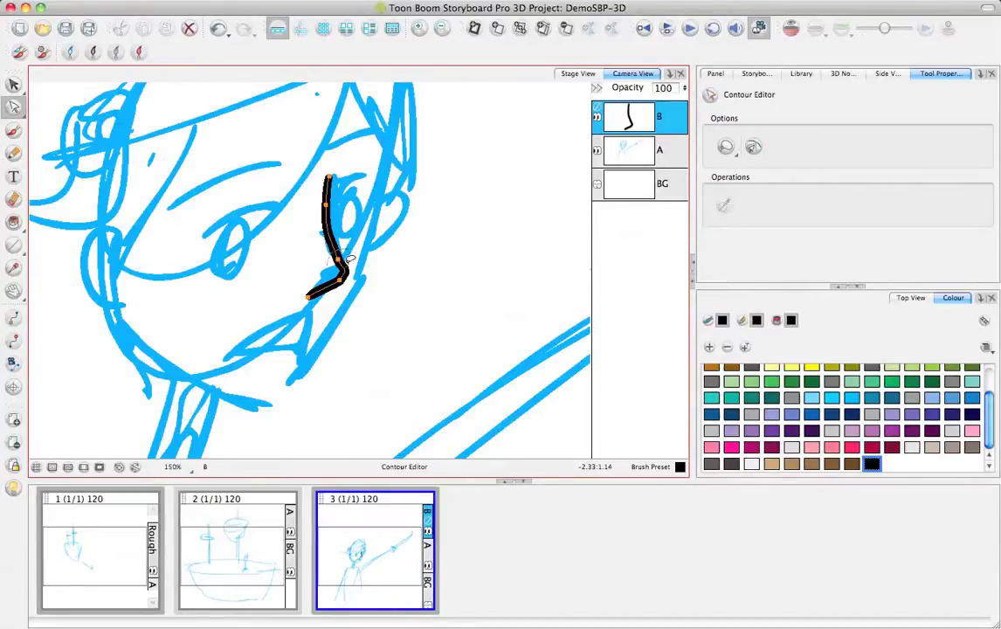
drag(338, 259, 334, 262)
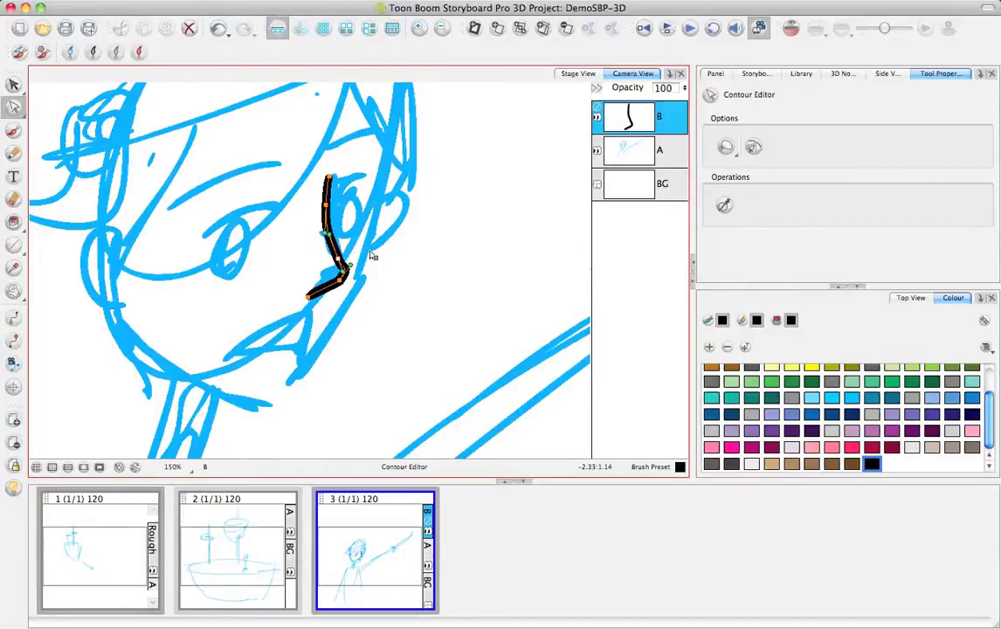
- Taper the lower end of the black nose line to a point with the Pencil Editor
click(14, 106)
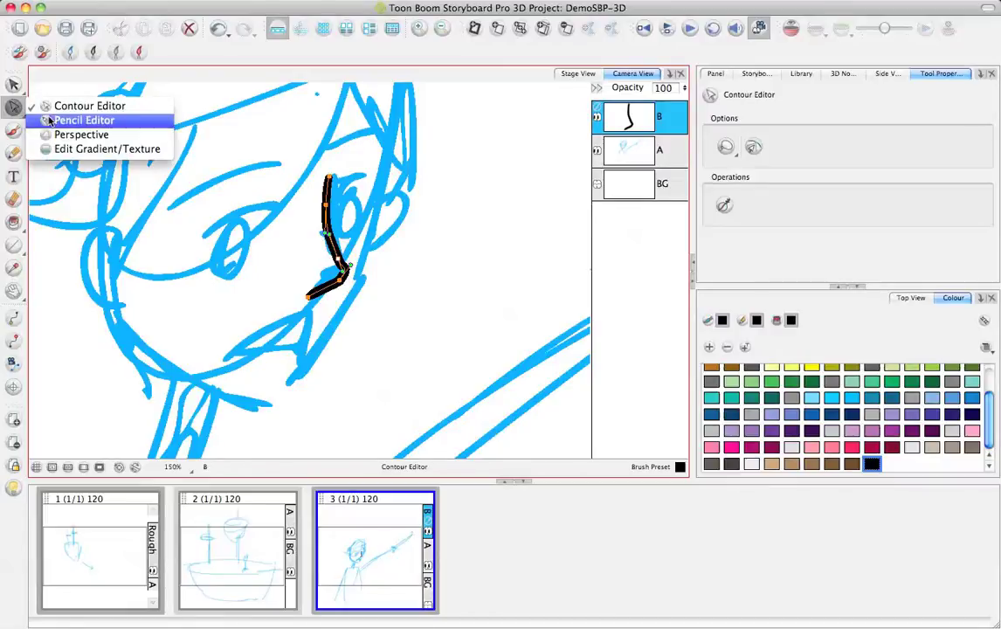
click(53, 121)
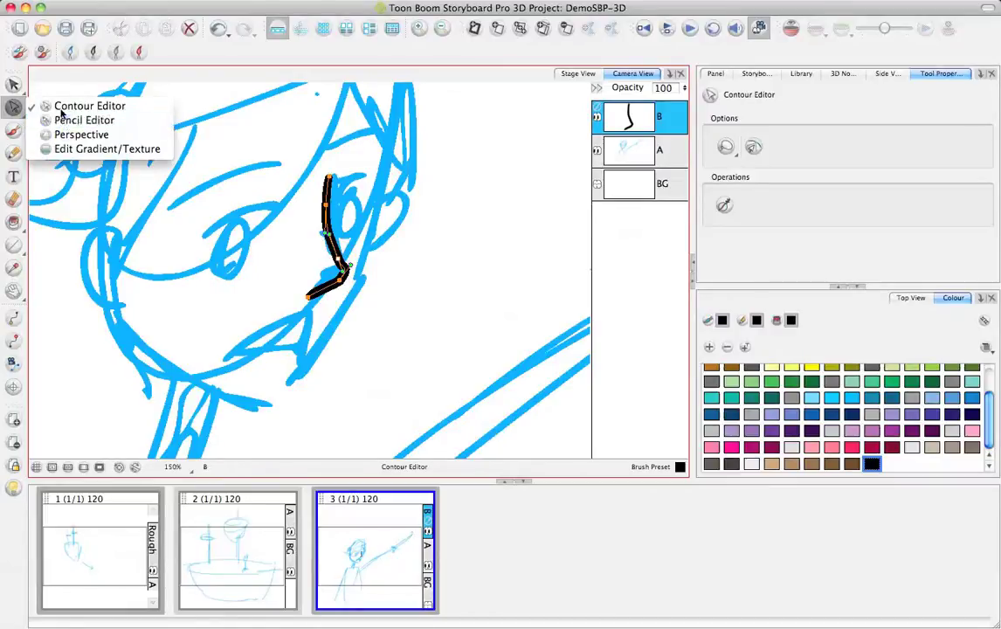
click(348, 236)
scroll(354, 229, up, 3)
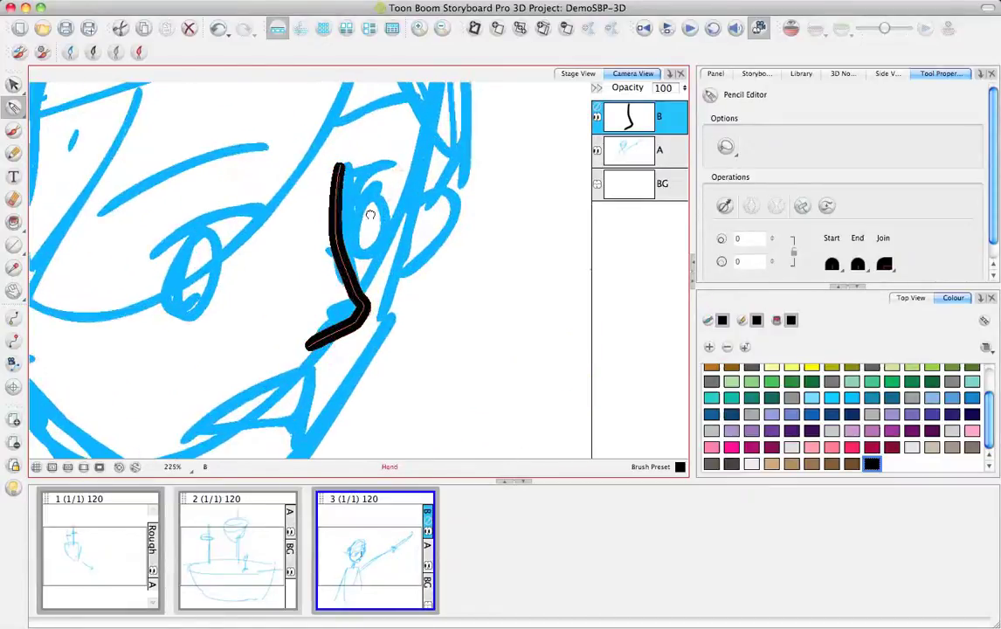
drag(372, 211, 380, 189)
click(337, 323)
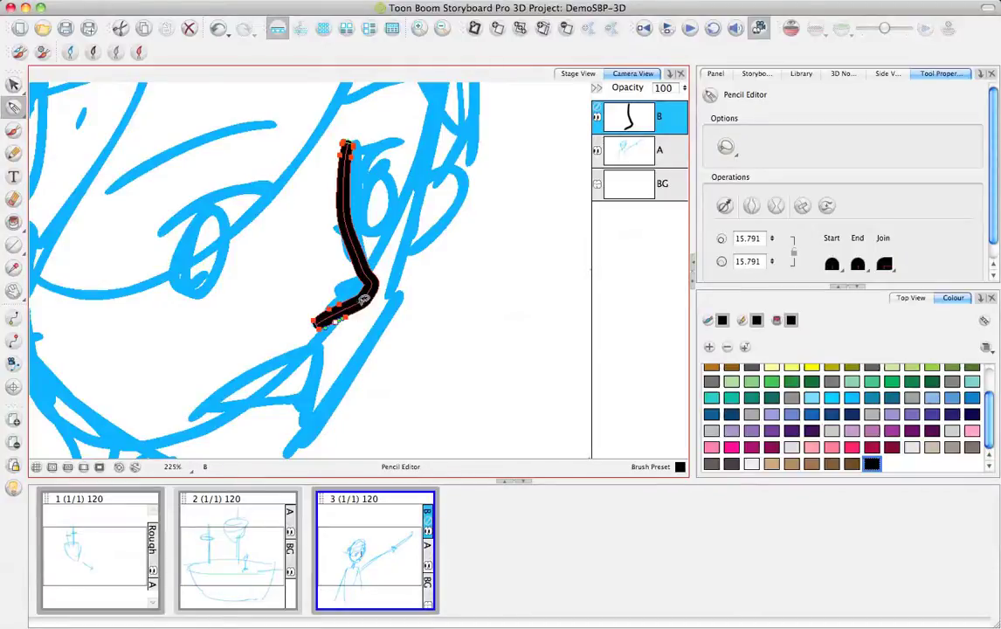
key(Delete)
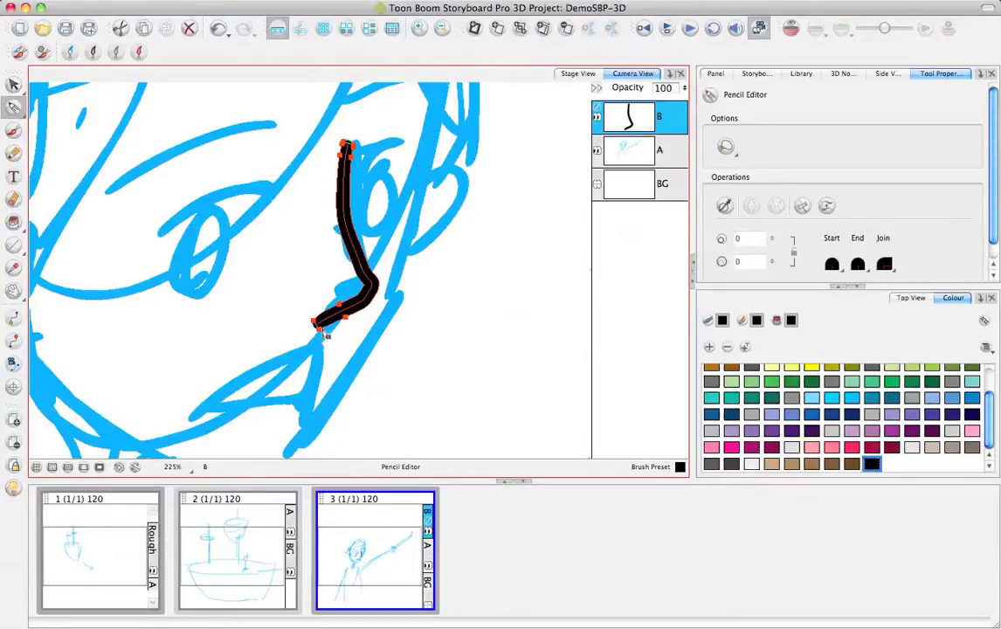
drag(319, 330, 315, 323)
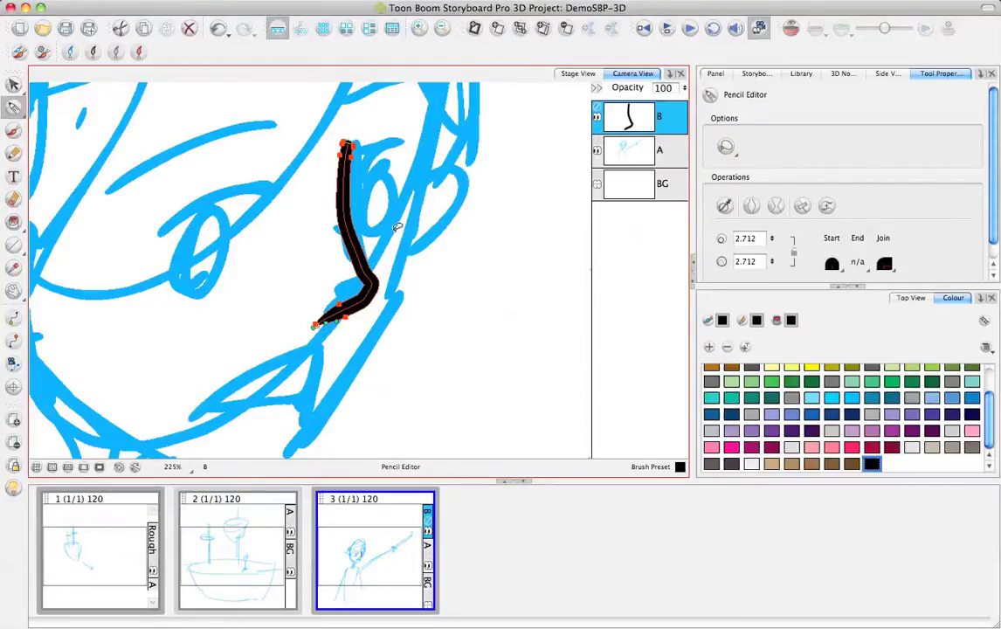
key(Escape)
- Taper the upper end of the black nose line to a point and deselect the line
click(348, 146)
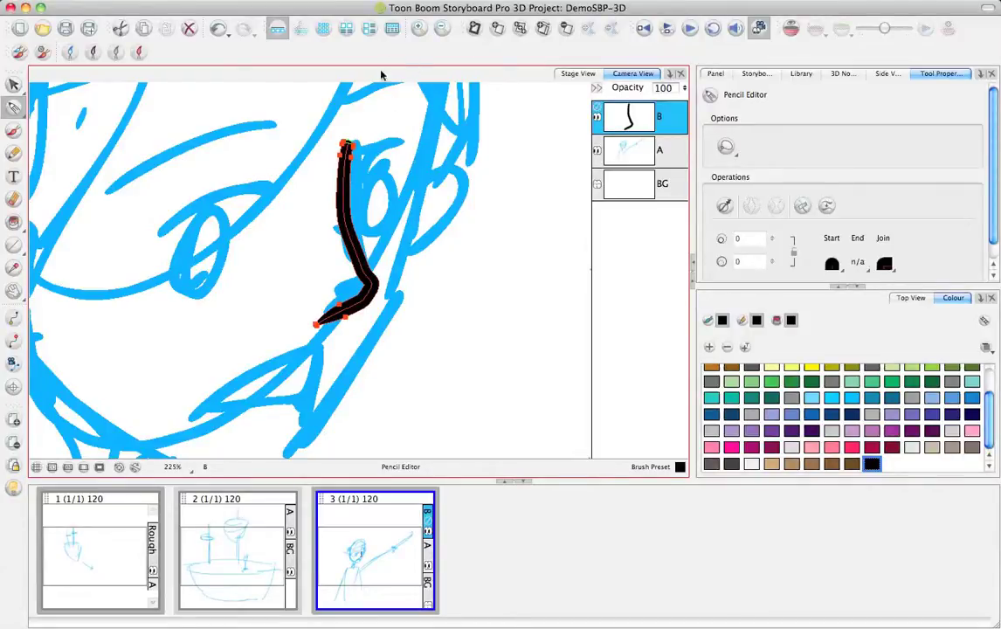
click(347, 145)
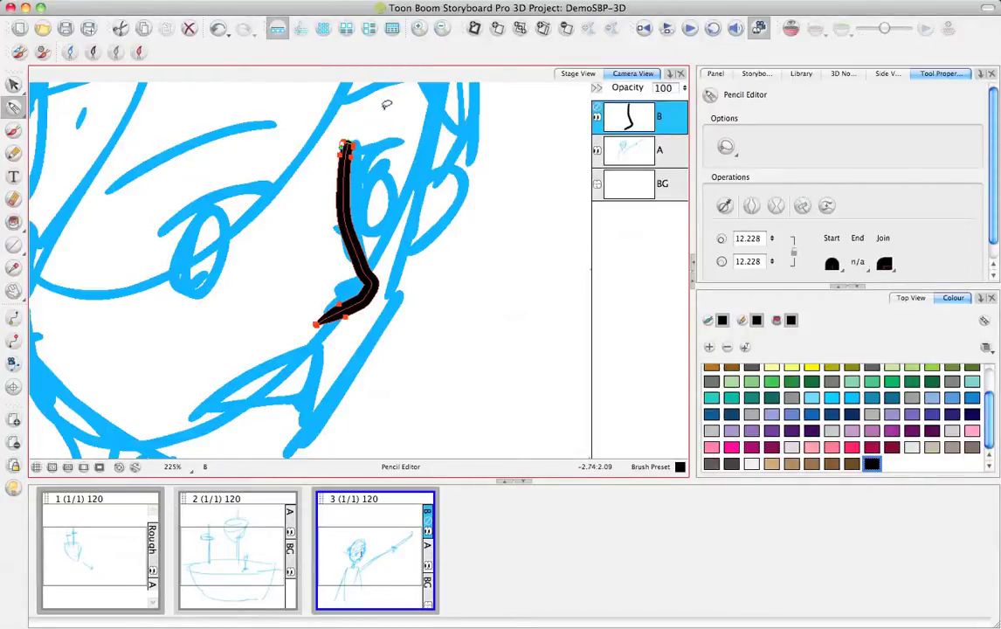
click(365, 140)
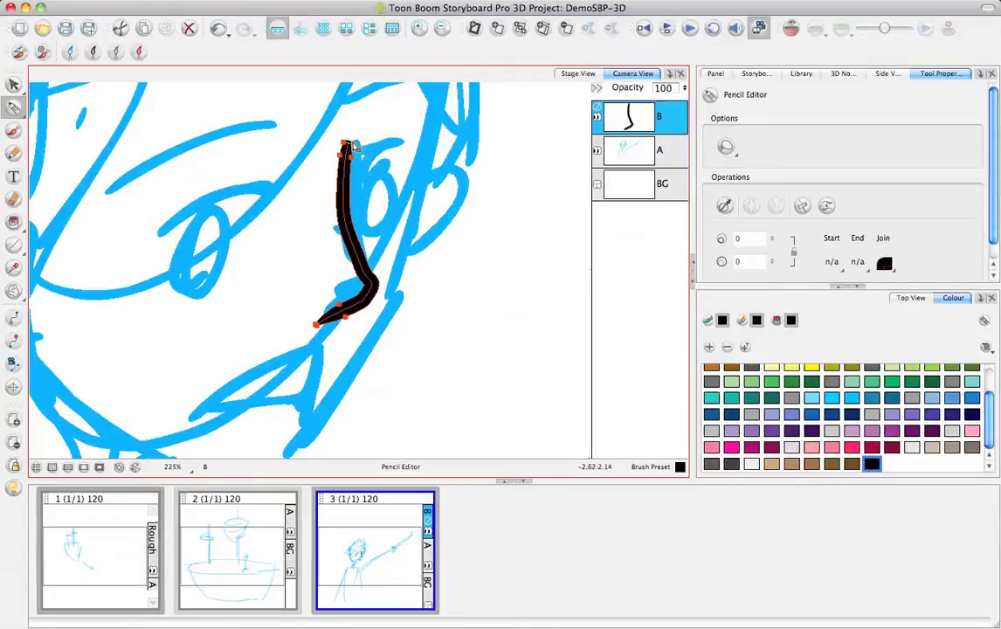
click(361, 140)
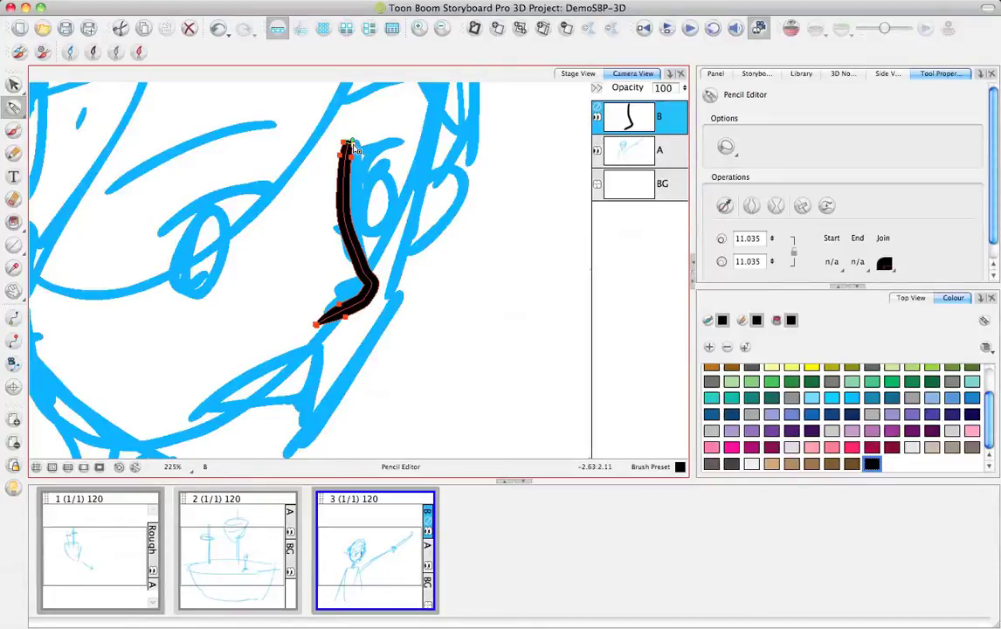
drag(353, 143, 349, 146)
click(443, 240)
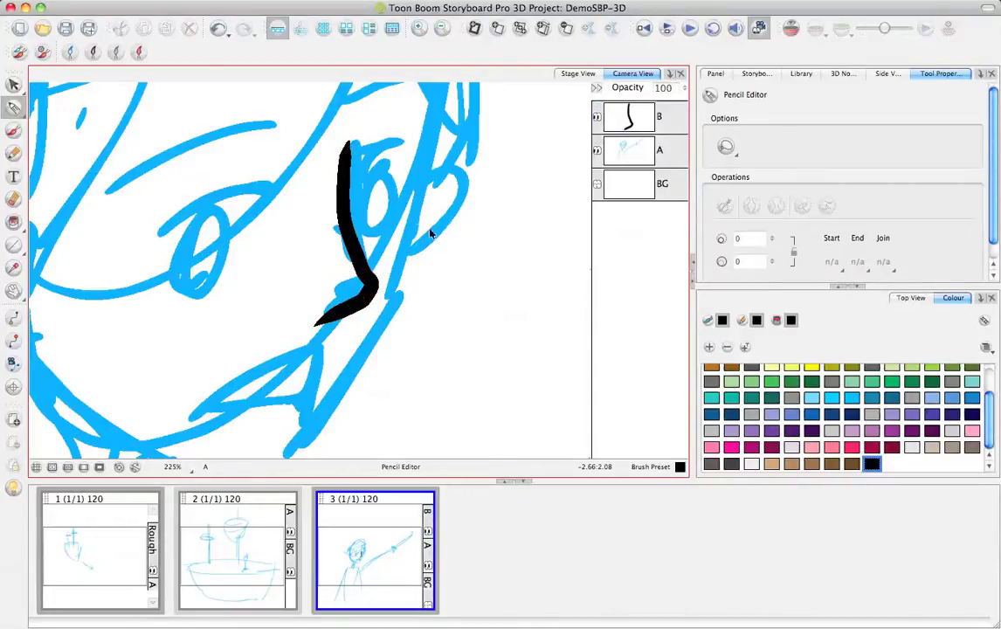
- Try the Shading brush by painting light grey behind the black nose line on layer B, and undo the stroke
key(space)
mouse_move(403, 286)
mouse_down()
mouse_move(458, 251)
mouse_move(464, 262)
mouse_move(417, 302)
mouse_move(408, 346)
mouse_up()
key(space)
key(space)
drag(422, 285, 431, 251)
key(1)
key(1)
key(1)
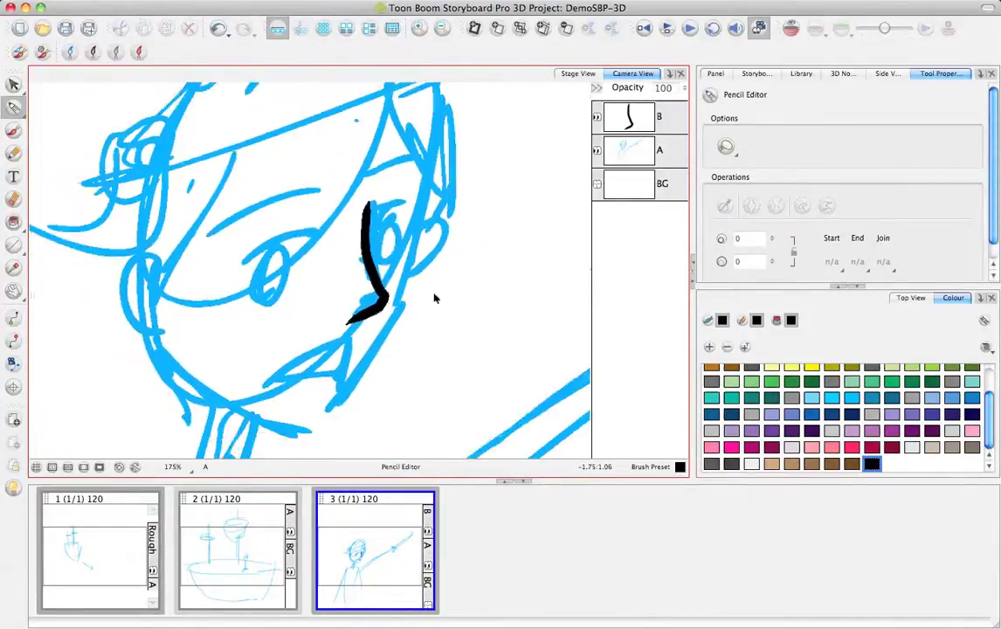
key(space)
drag(378, 307, 355, 282)
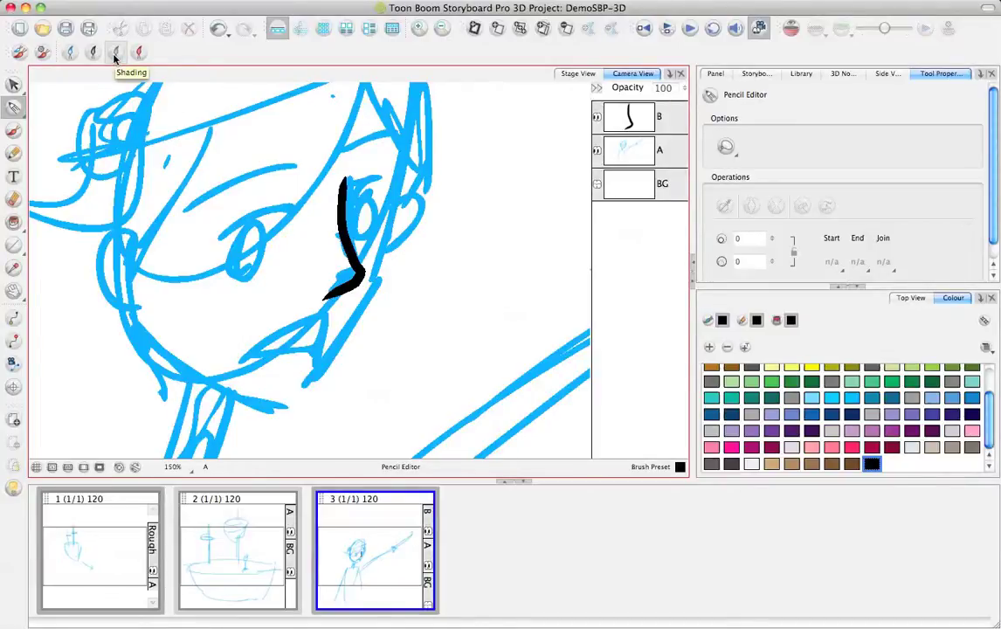
key(alt+b)
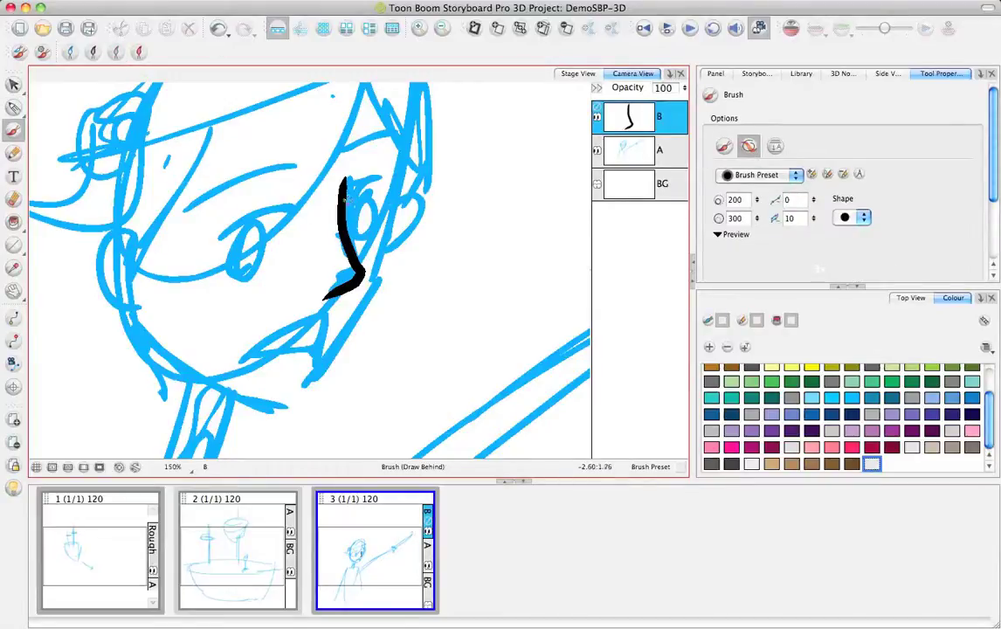
drag(306, 181, 346, 293)
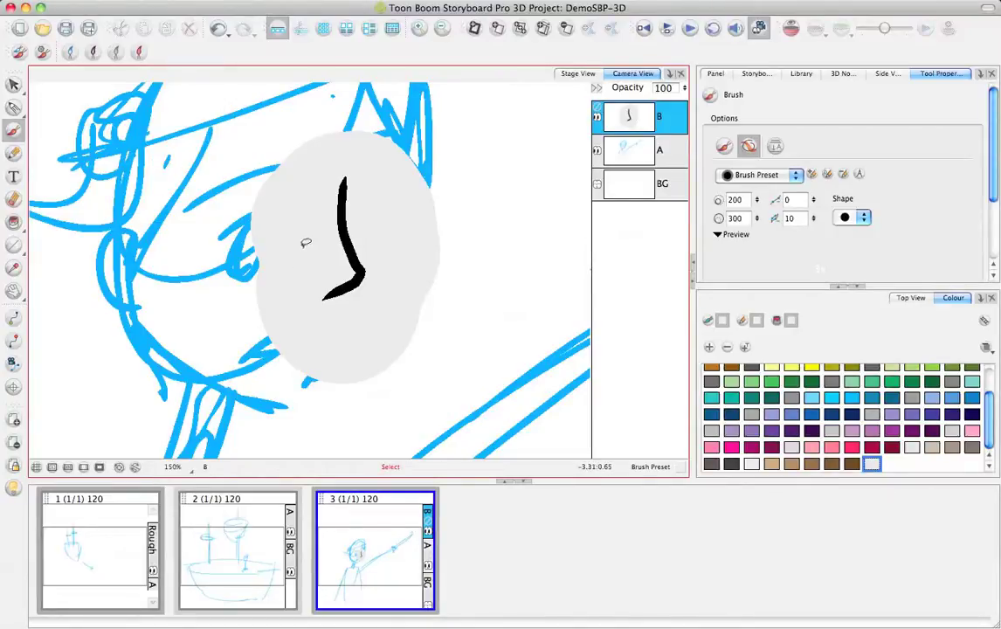
key(ctrl+z)
- Switch to scene 1 and bring its whole camera frame with the rough ship sketch into view
key(space)
drag(320, 328, 328, 316)
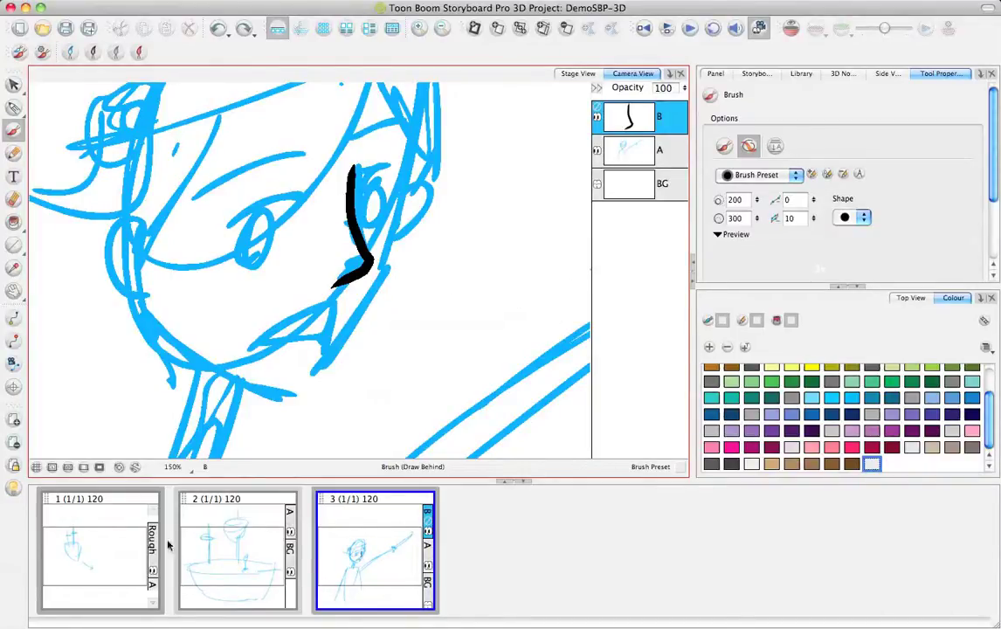
click(123, 512)
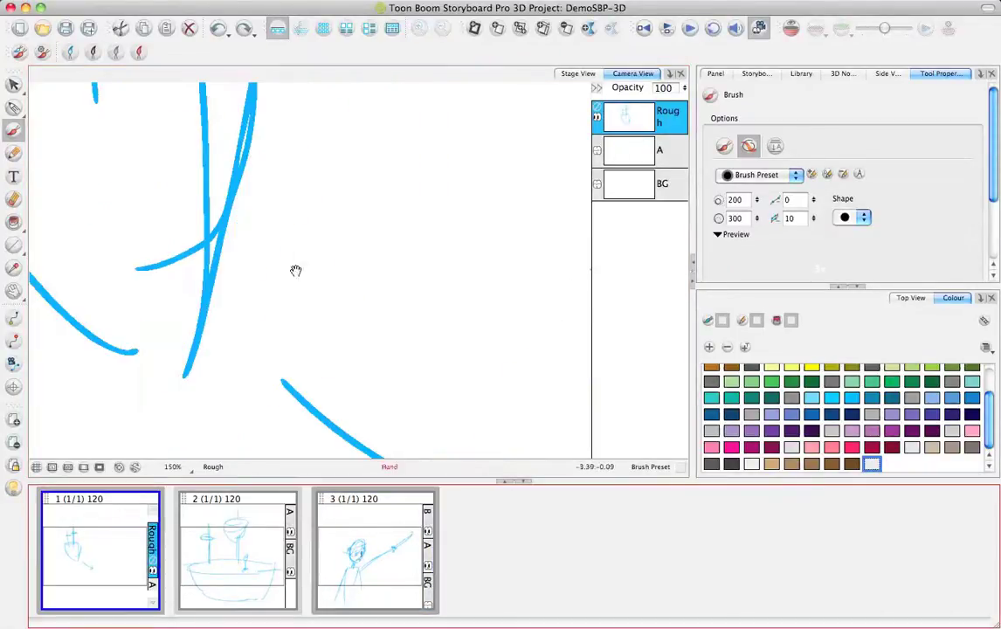
drag(293, 271, 324, 282)
key(1)
key(1)
key(1)
key(1)
scroll(327, 271, down, 2)
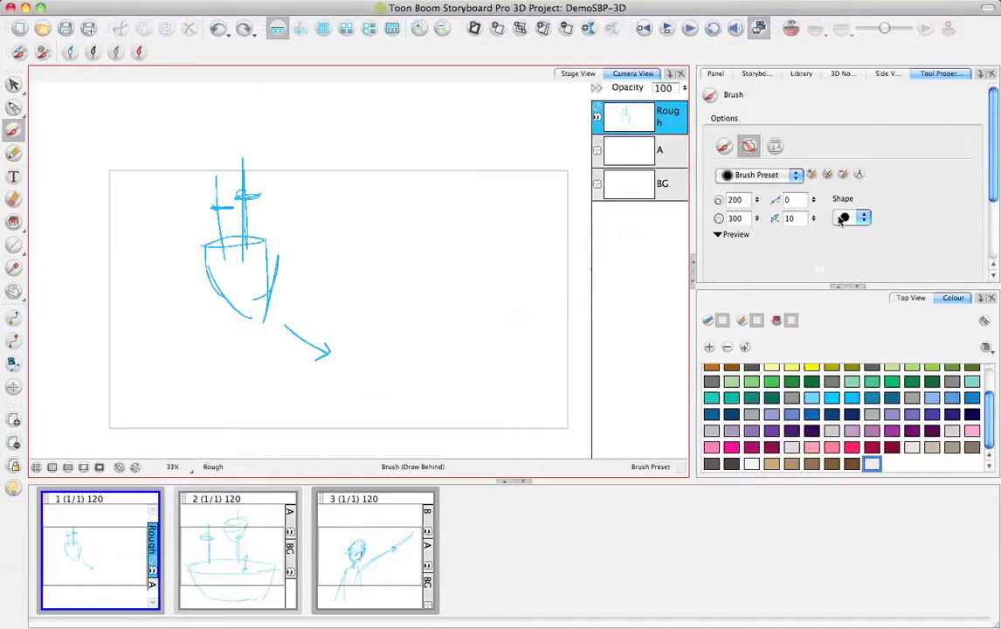
- Open the 3D Models folder in the Library and collapse the colour view below to enlarge the Library
click(802, 75)
click(791, 107)
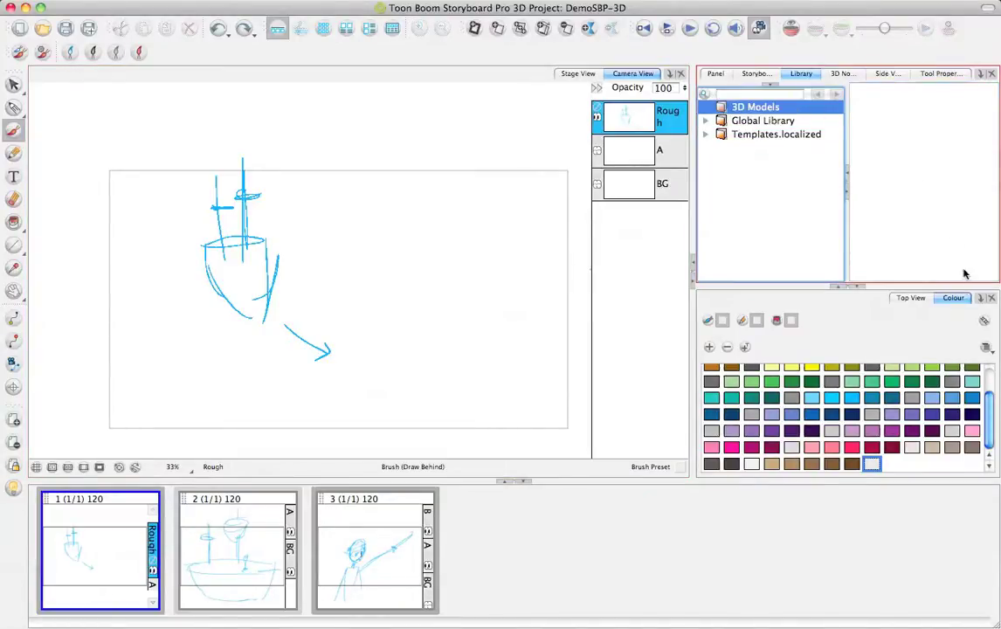
click(856, 285)
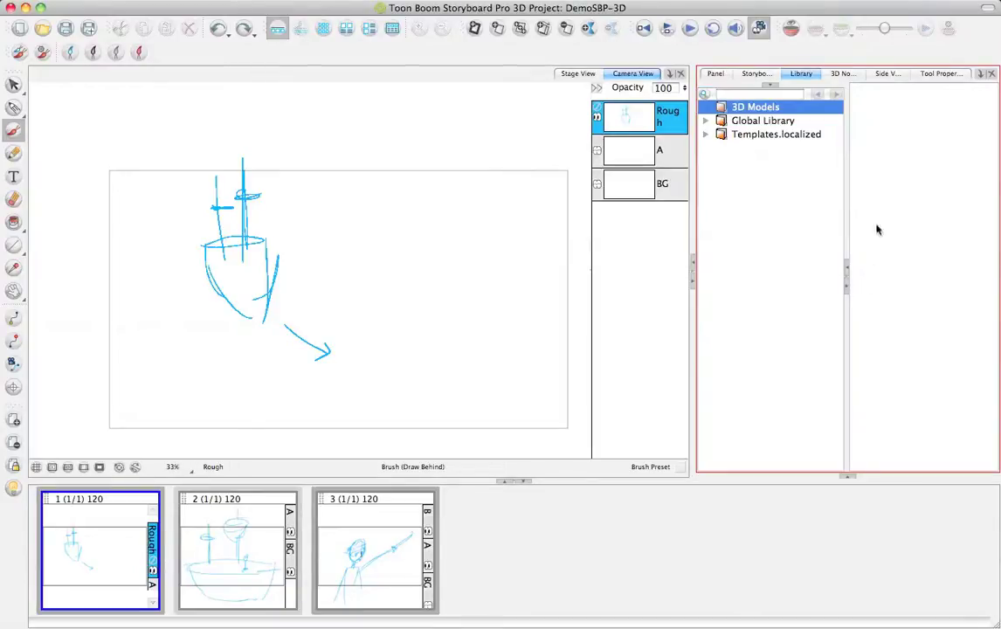
- Import PirateShip.osb from the demo pack's Files_To_Import folder on the Desktop into the 3D Models library
right_click(885, 134)
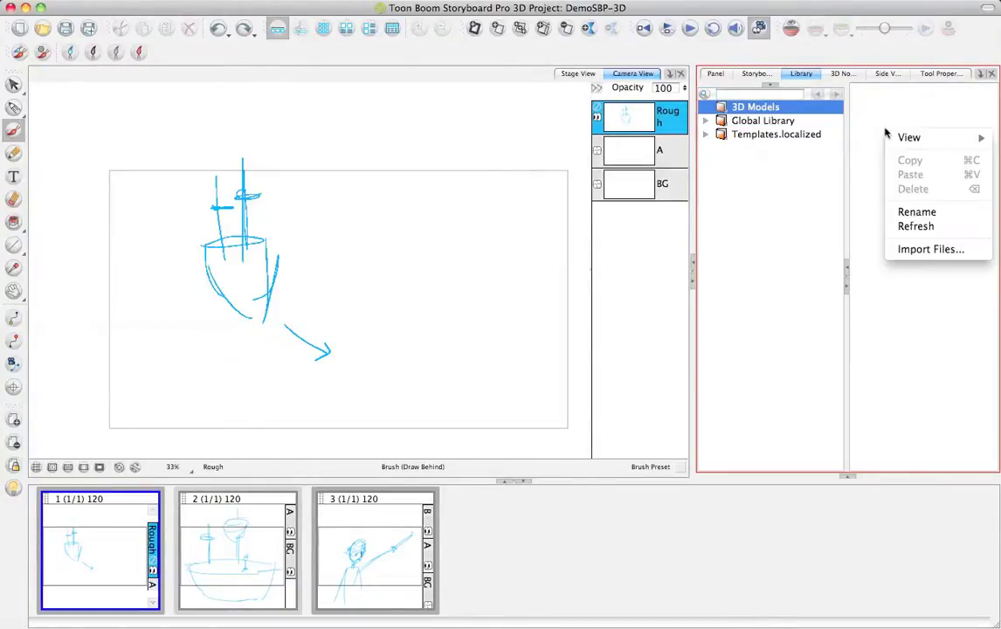
click(921, 248)
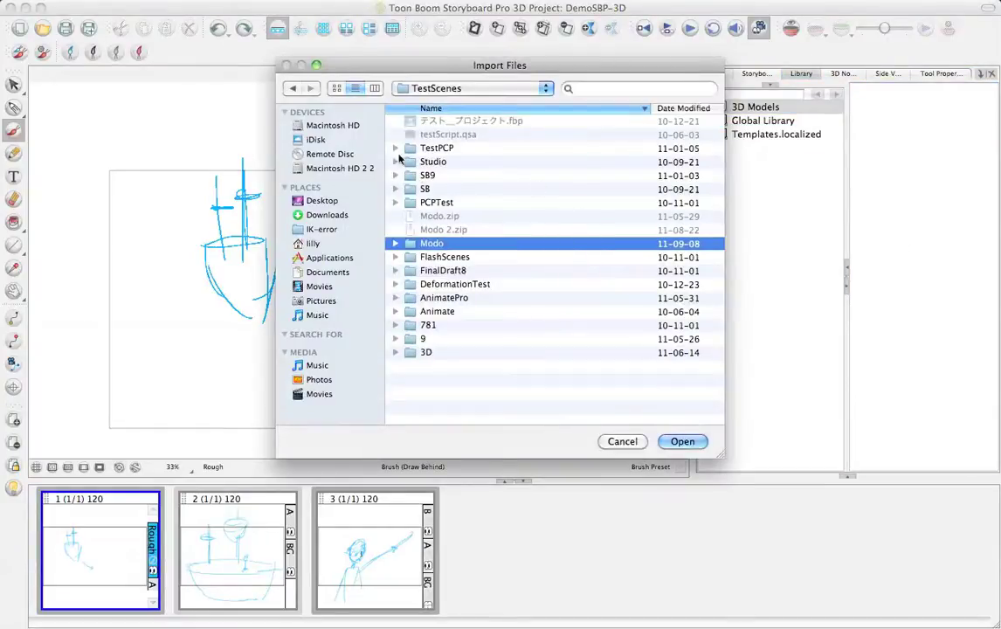
click(331, 201)
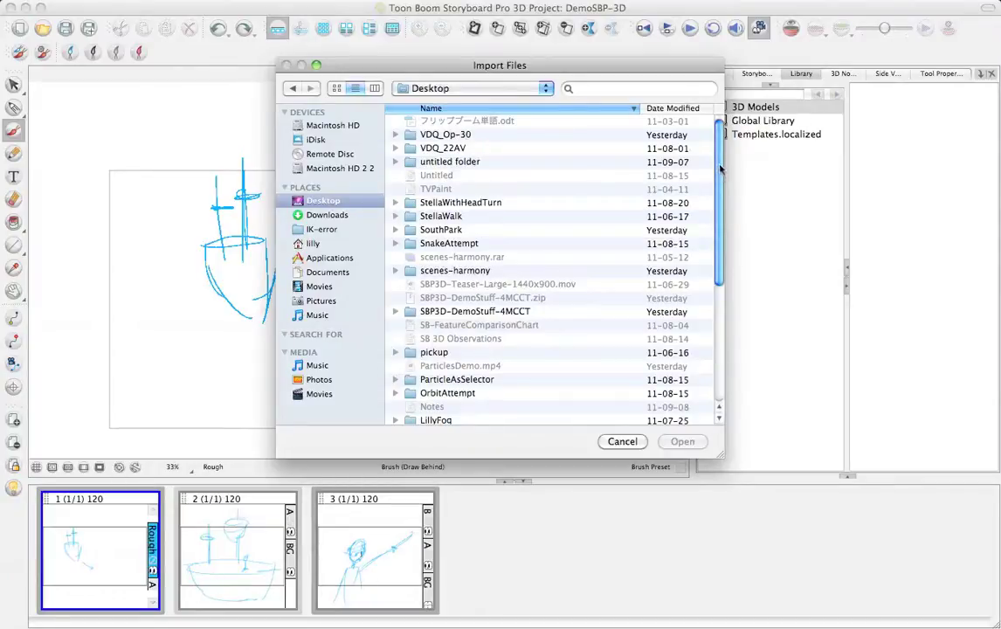
mouse_move(722, 169)
mouse_down()
mouse_move(722, 179)
mouse_move(724, 162)
mouse_up()
scroll(664, 279, down, 2)
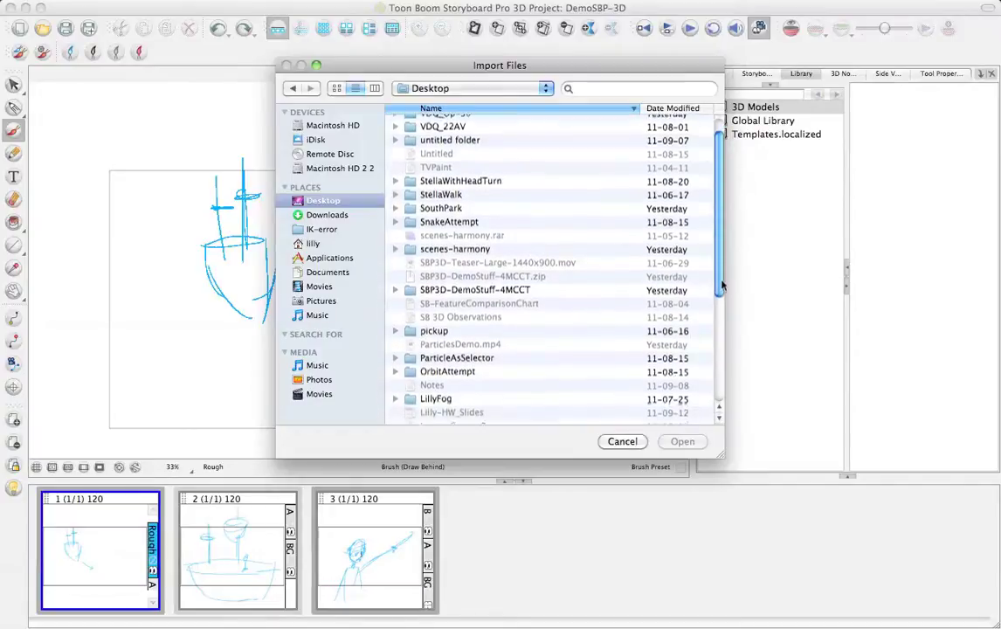
double_click(528, 284)
double_click(445, 120)
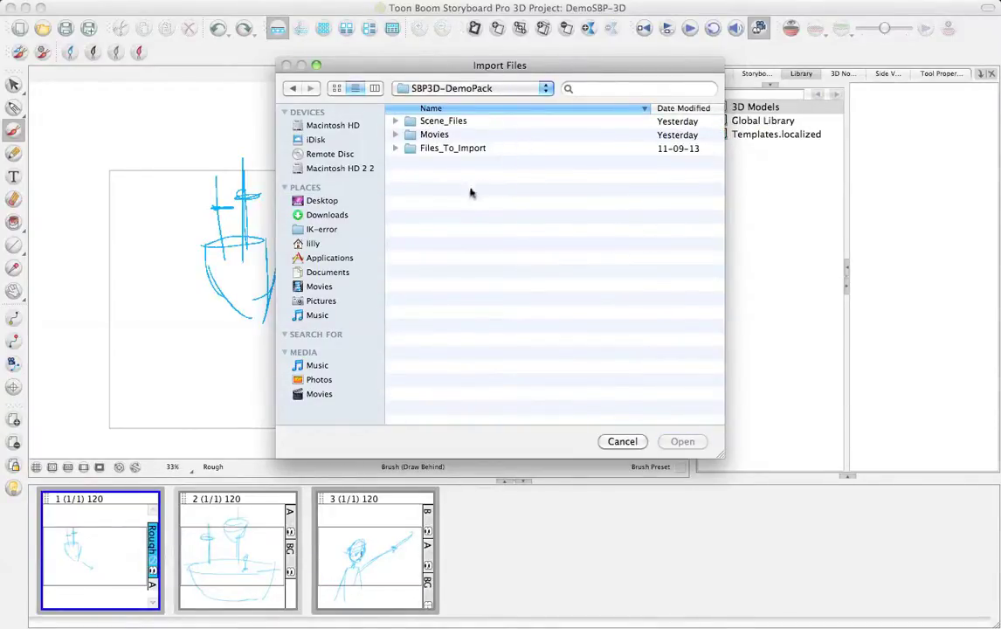
click(454, 150)
double_click(416, 150)
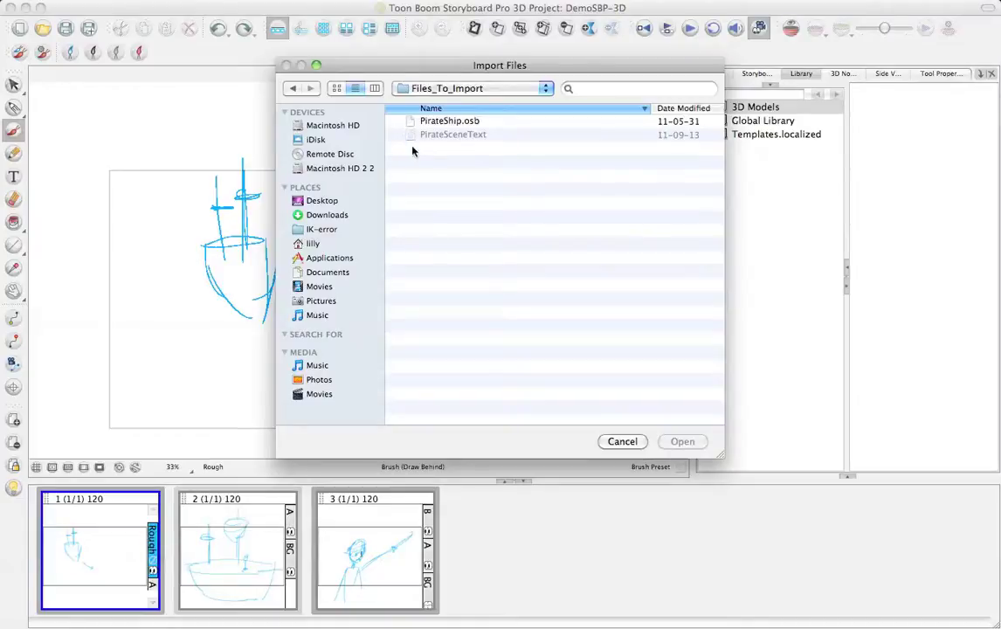
click(465, 123)
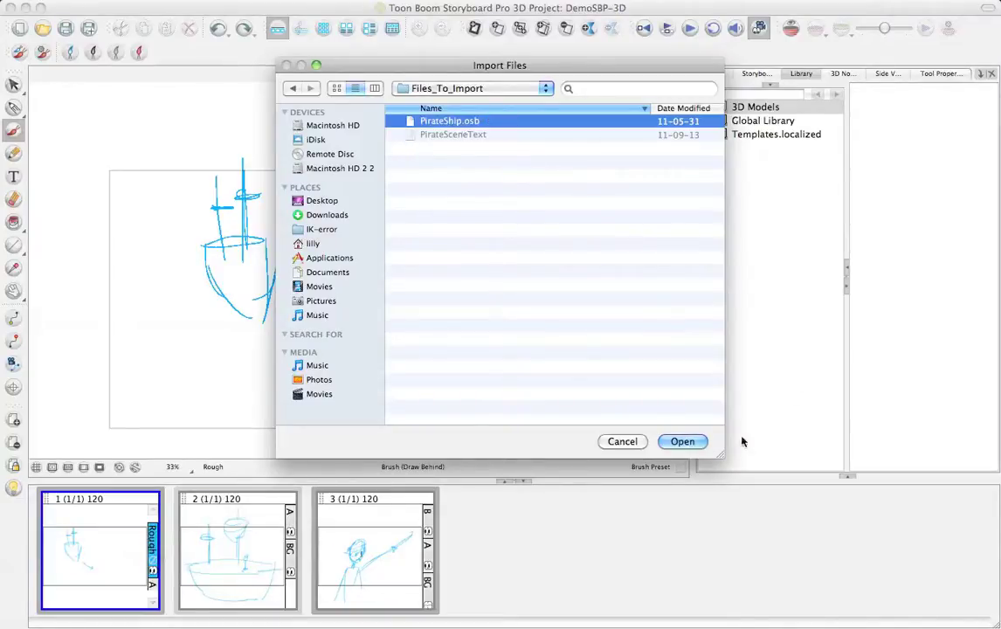
click(682, 443)
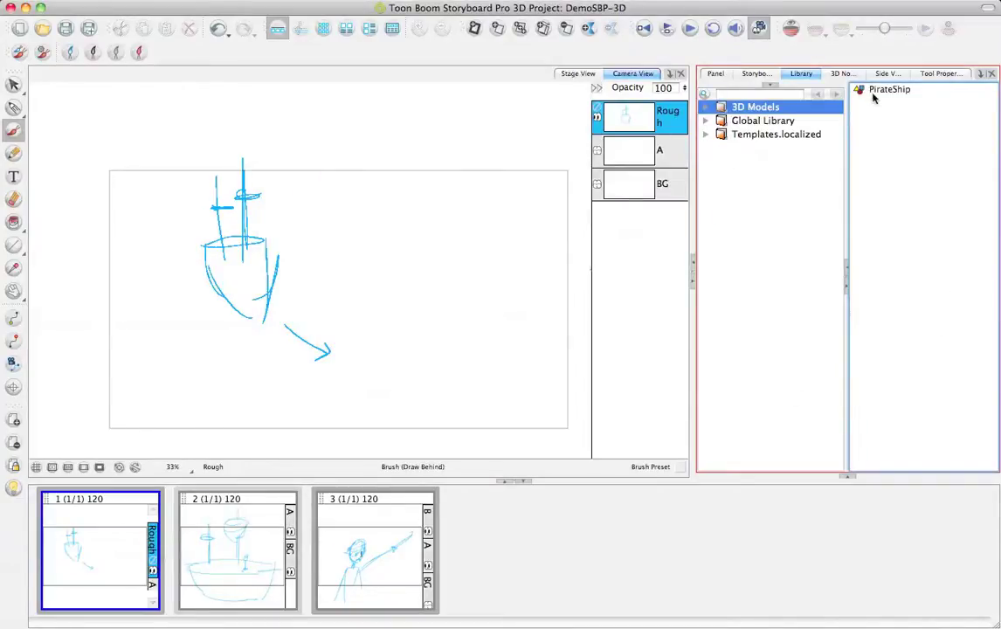
- Place the PirateShip model from the OsbModels folder into scene 1 as a new layer
click(873, 93)
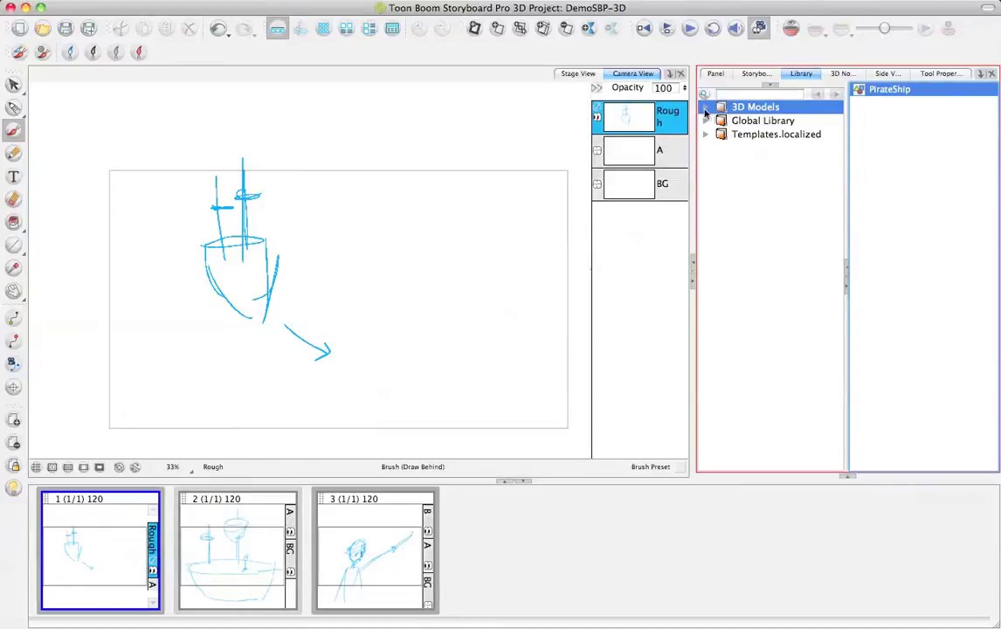
click(706, 108)
click(881, 90)
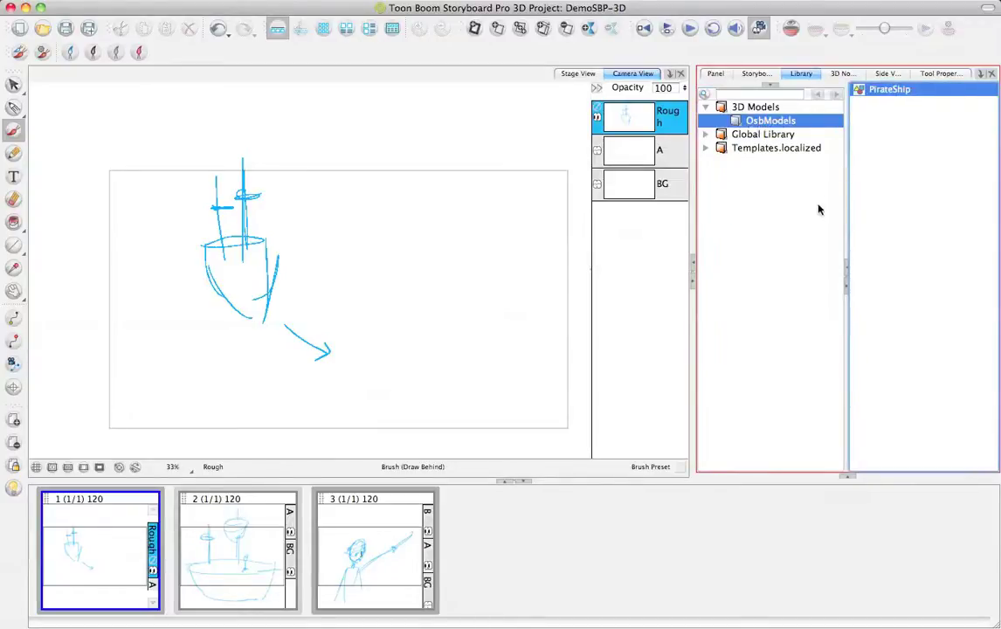
drag(866, 94, 431, 280)
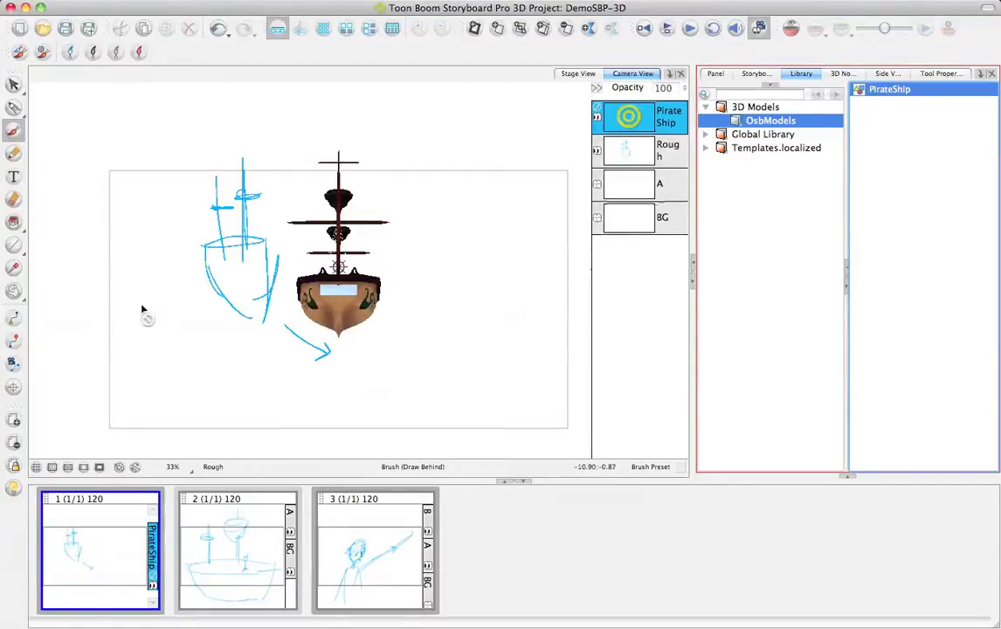
- Turn the pirate ship with the First Frame Transform so its side shows and its bow points right, and deselect it
click(13, 318)
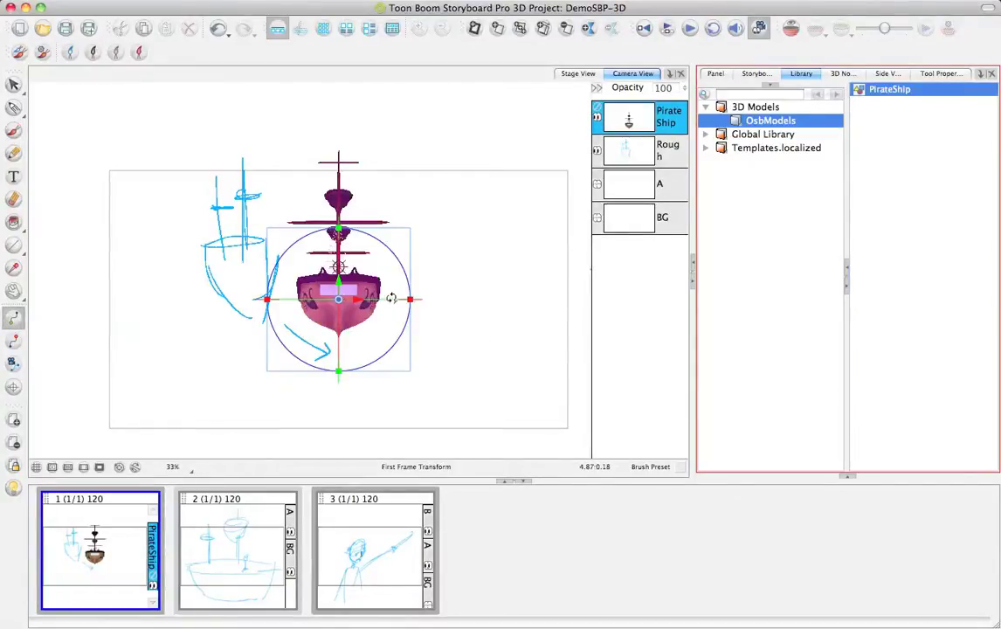
drag(391, 294, 254, 303)
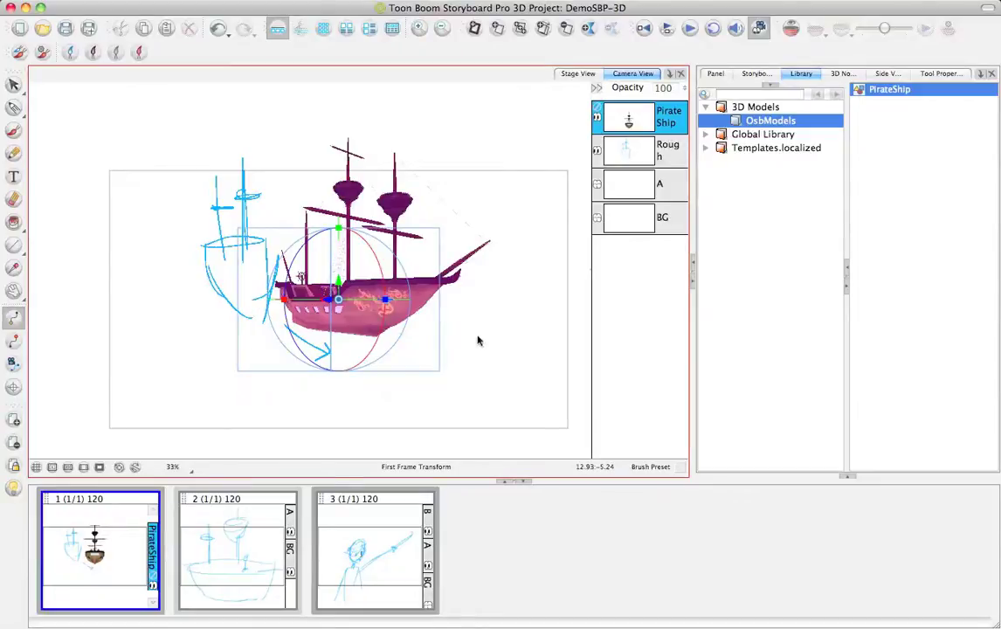
click(381, 377)
click(377, 328)
click(379, 272)
click(381, 284)
click(444, 317)
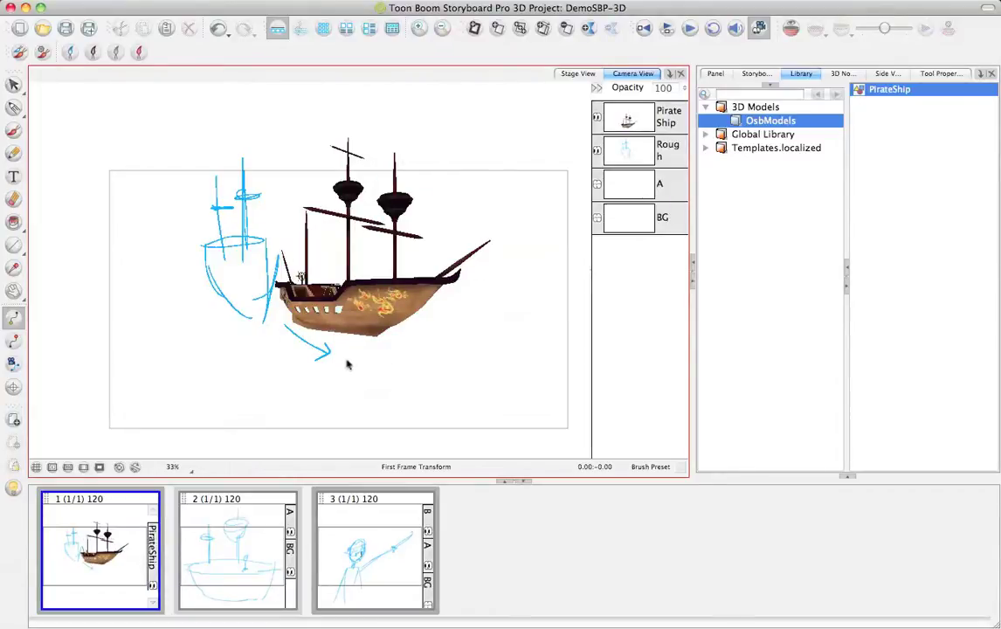
- Move the ship's first-frame position back in depth and onto the rough ship sketch, raise it slightly, and deselect it
click(381, 318)
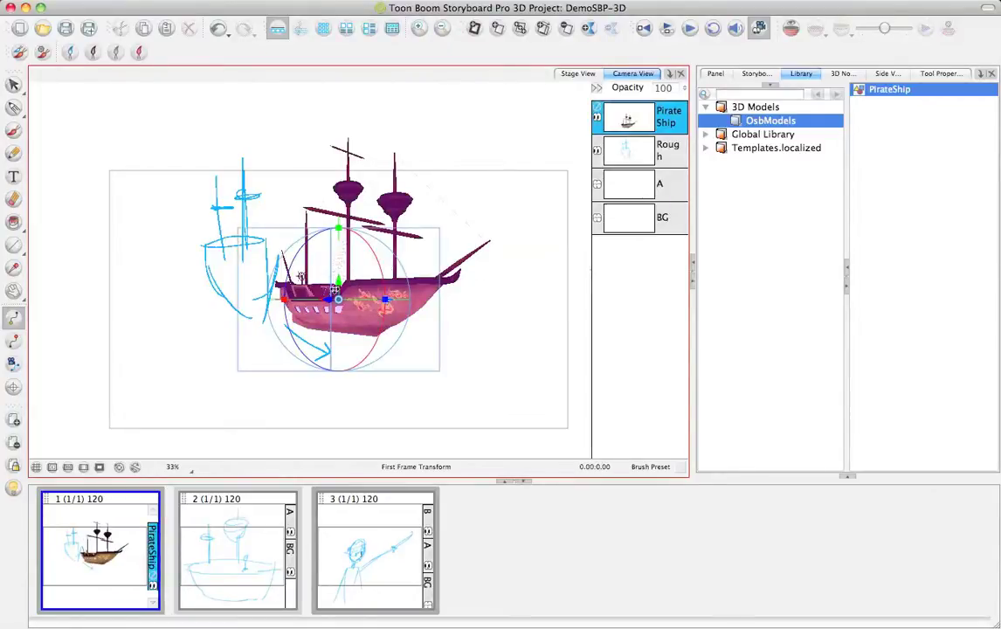
mouse_move(325, 300)
mouse_down()
mouse_move(263, 300)
mouse_move(317, 310)
mouse_move(276, 297)
mouse_move(277, 286)
mouse_move(332, 311)
mouse_up()
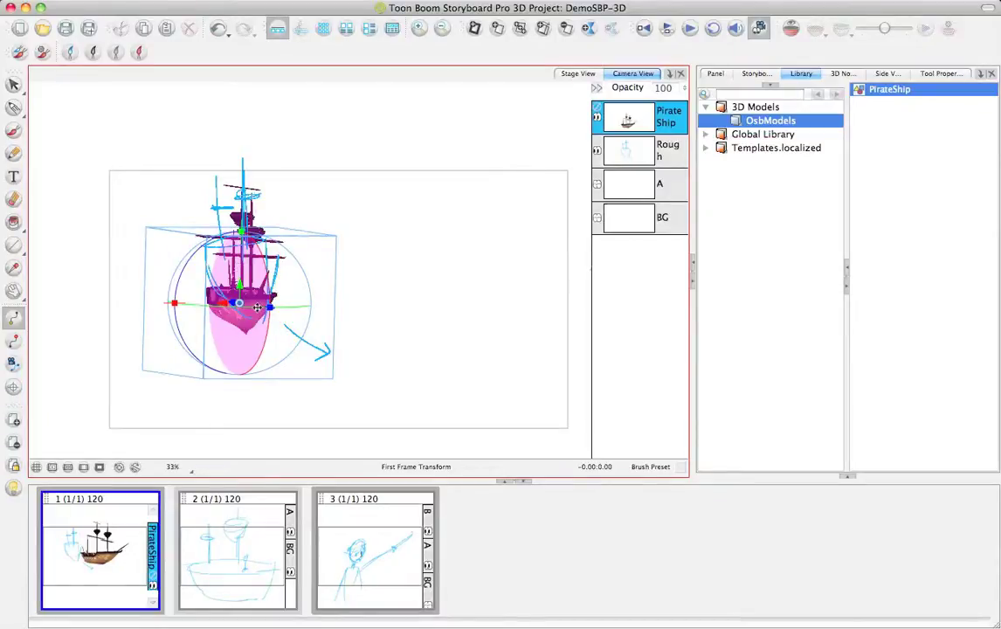
drag(241, 284, 271, 236)
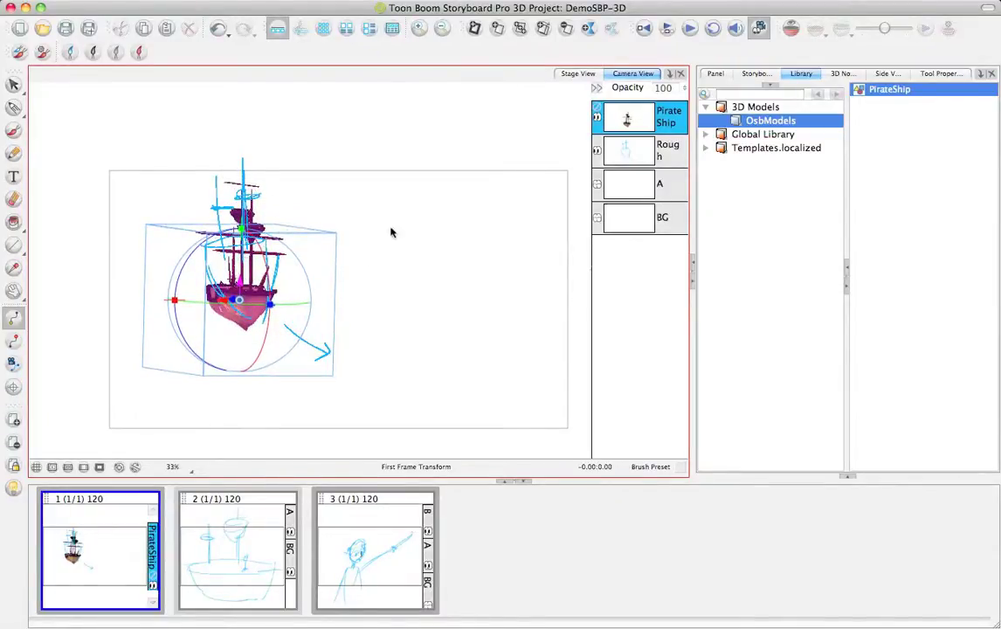
click(392, 409)
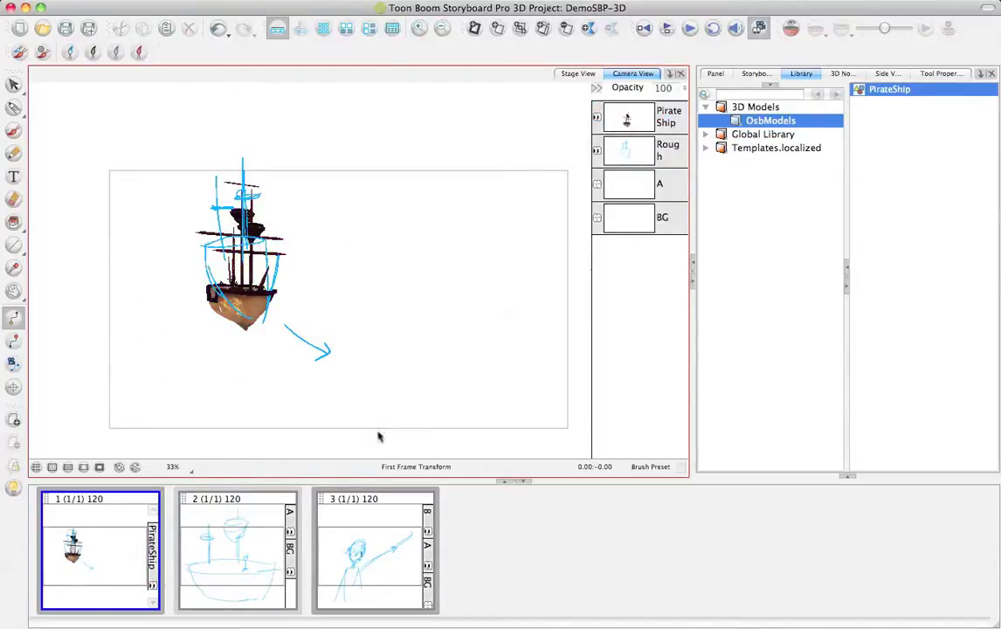
- Set the ship's last-frame position with the Last Frame Transform, moving it along the sketched arrow and closer to the camera
click(15, 322)
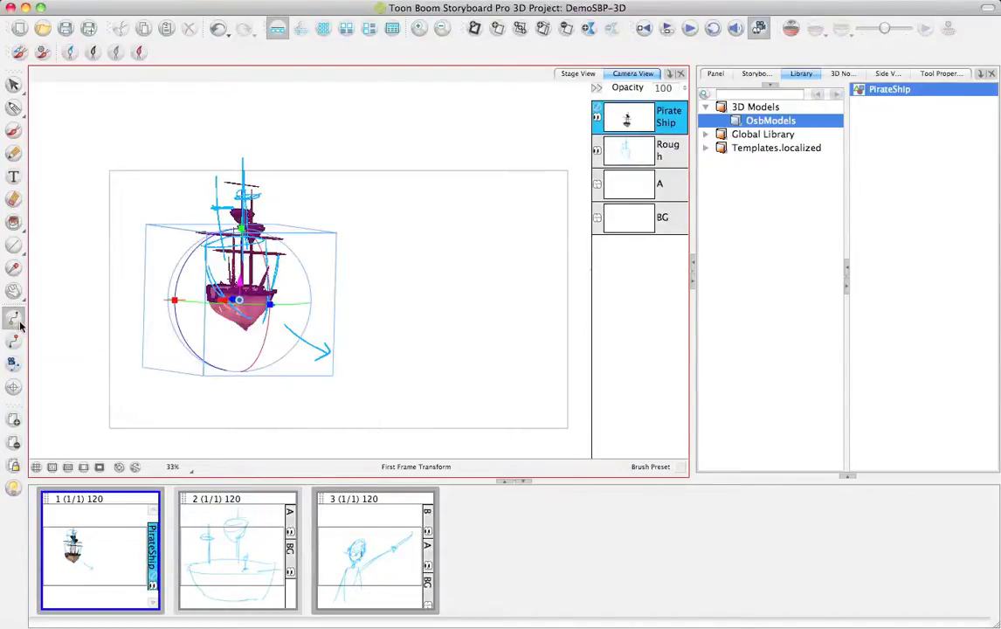
click(13, 340)
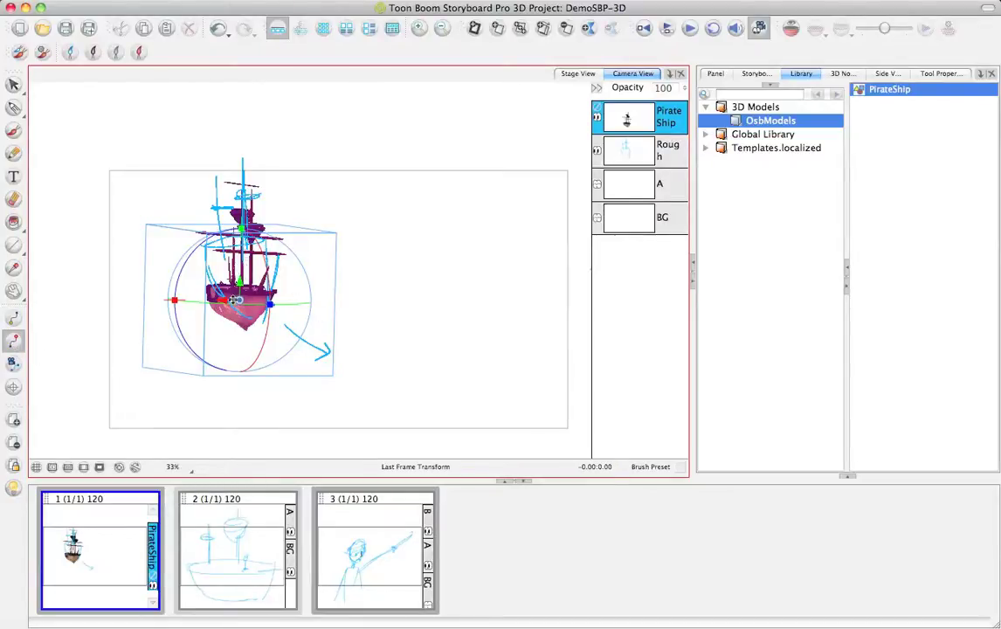
drag(232, 299, 267, 318)
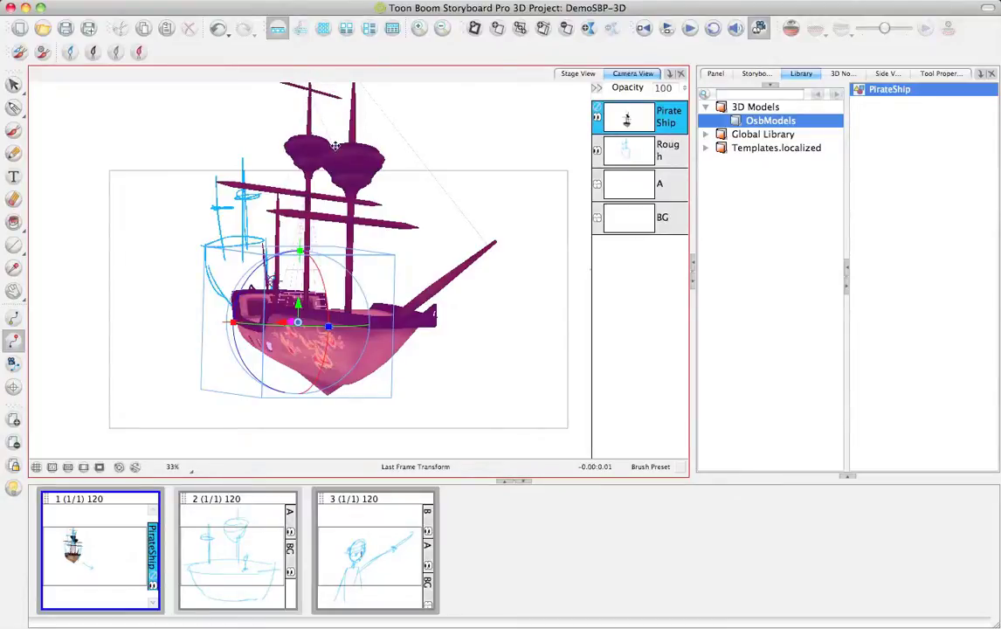
- Switch to scene 2 with the large sketch of the ship's deck
click(257, 521)
click(268, 189)
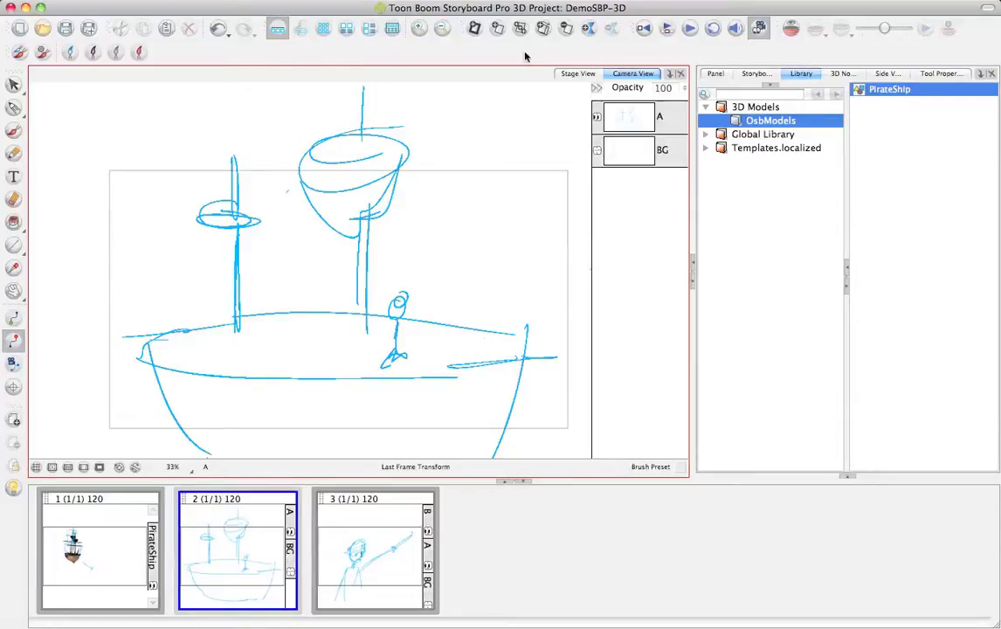
click(454, 0)
click(507, 0)
click(507, 0)
click(566, 293)
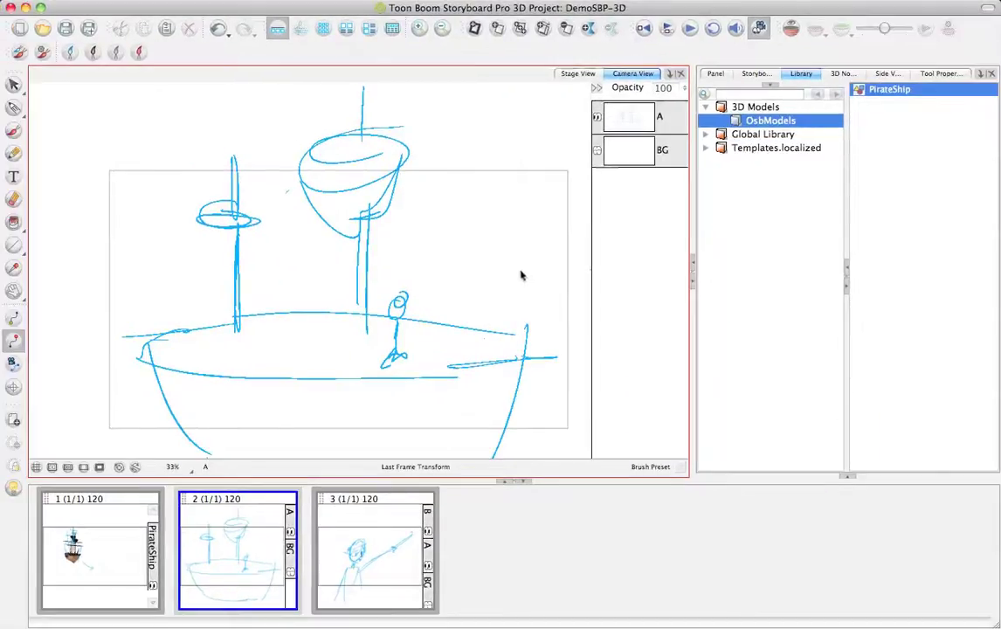